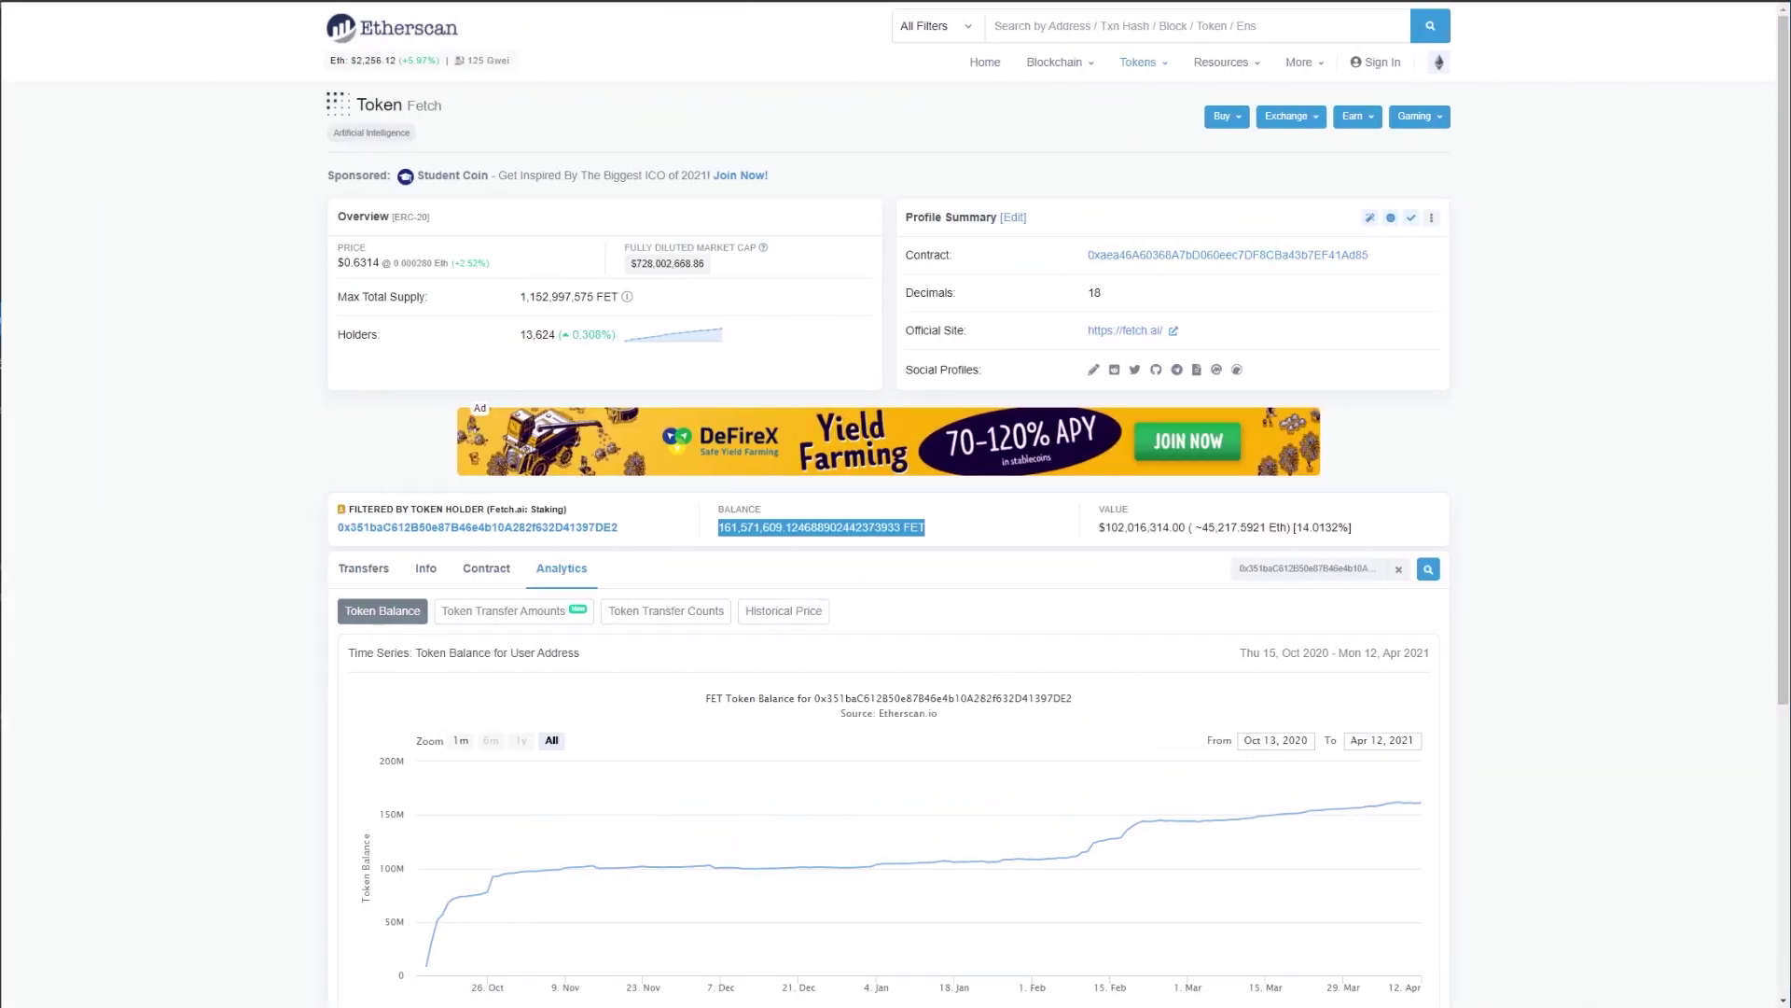
Highlight the staking contract's 161,571,609.124688902442373933 FET balance figure on Etherscan
left_click(140, 371)
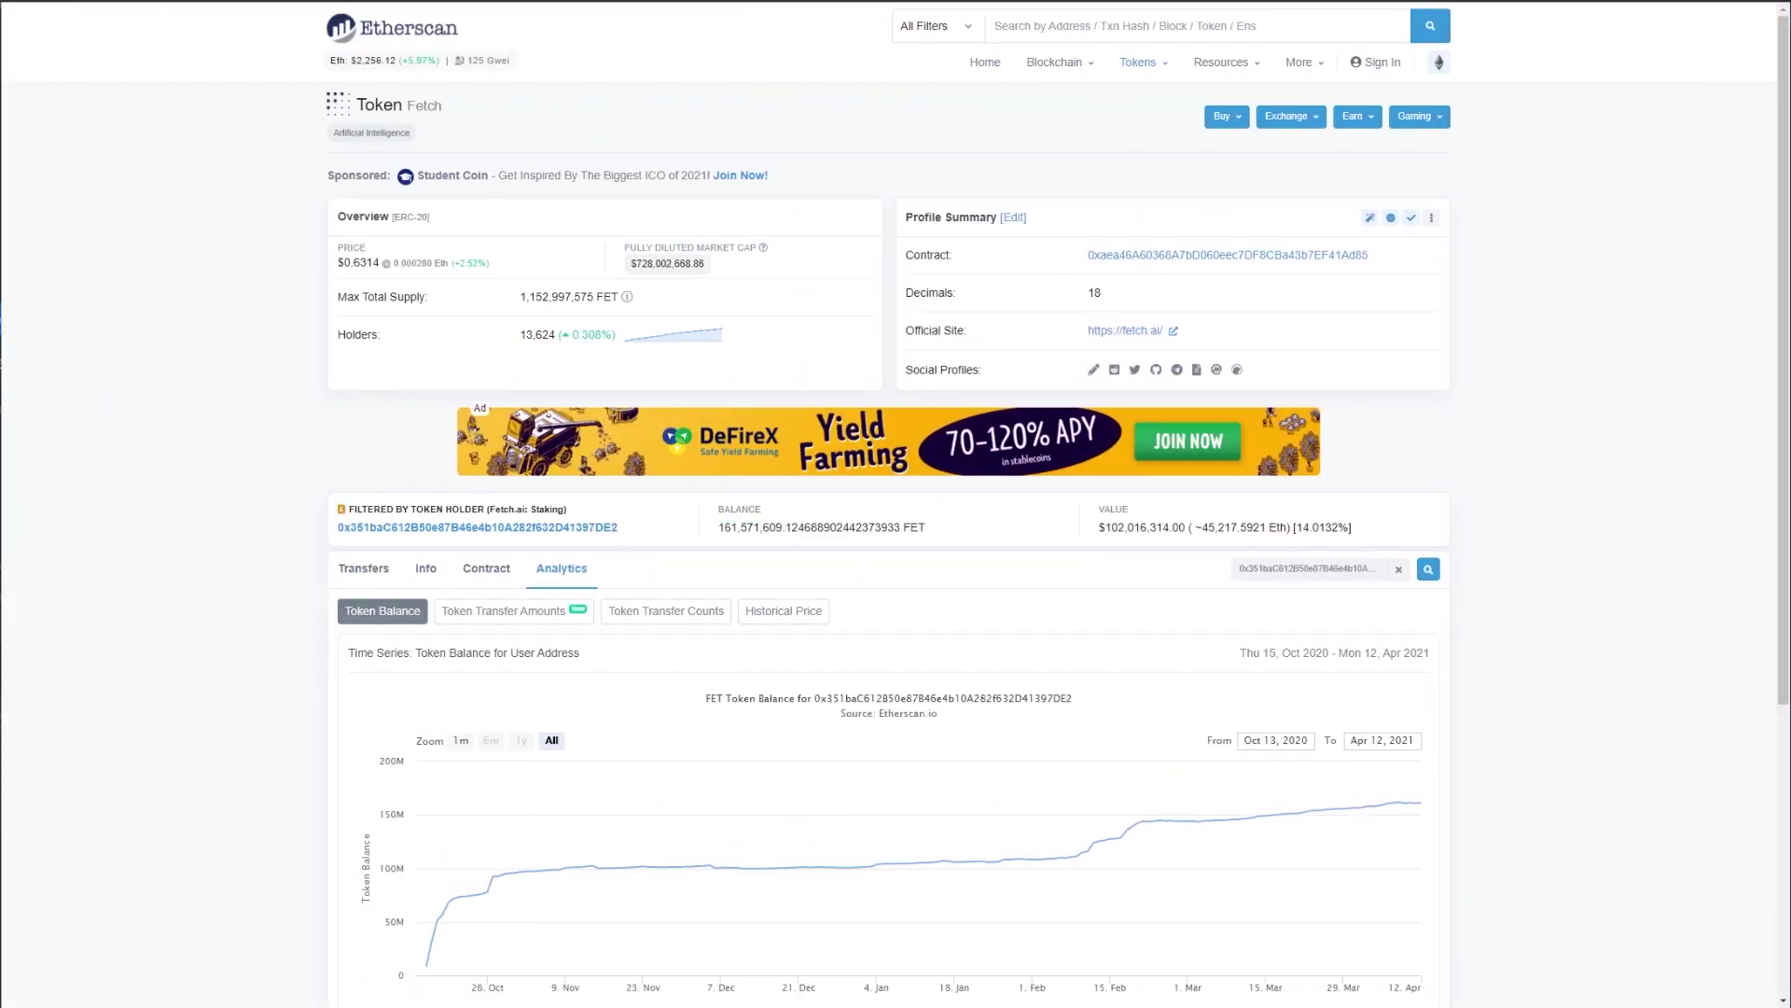
double_click(729, 529)
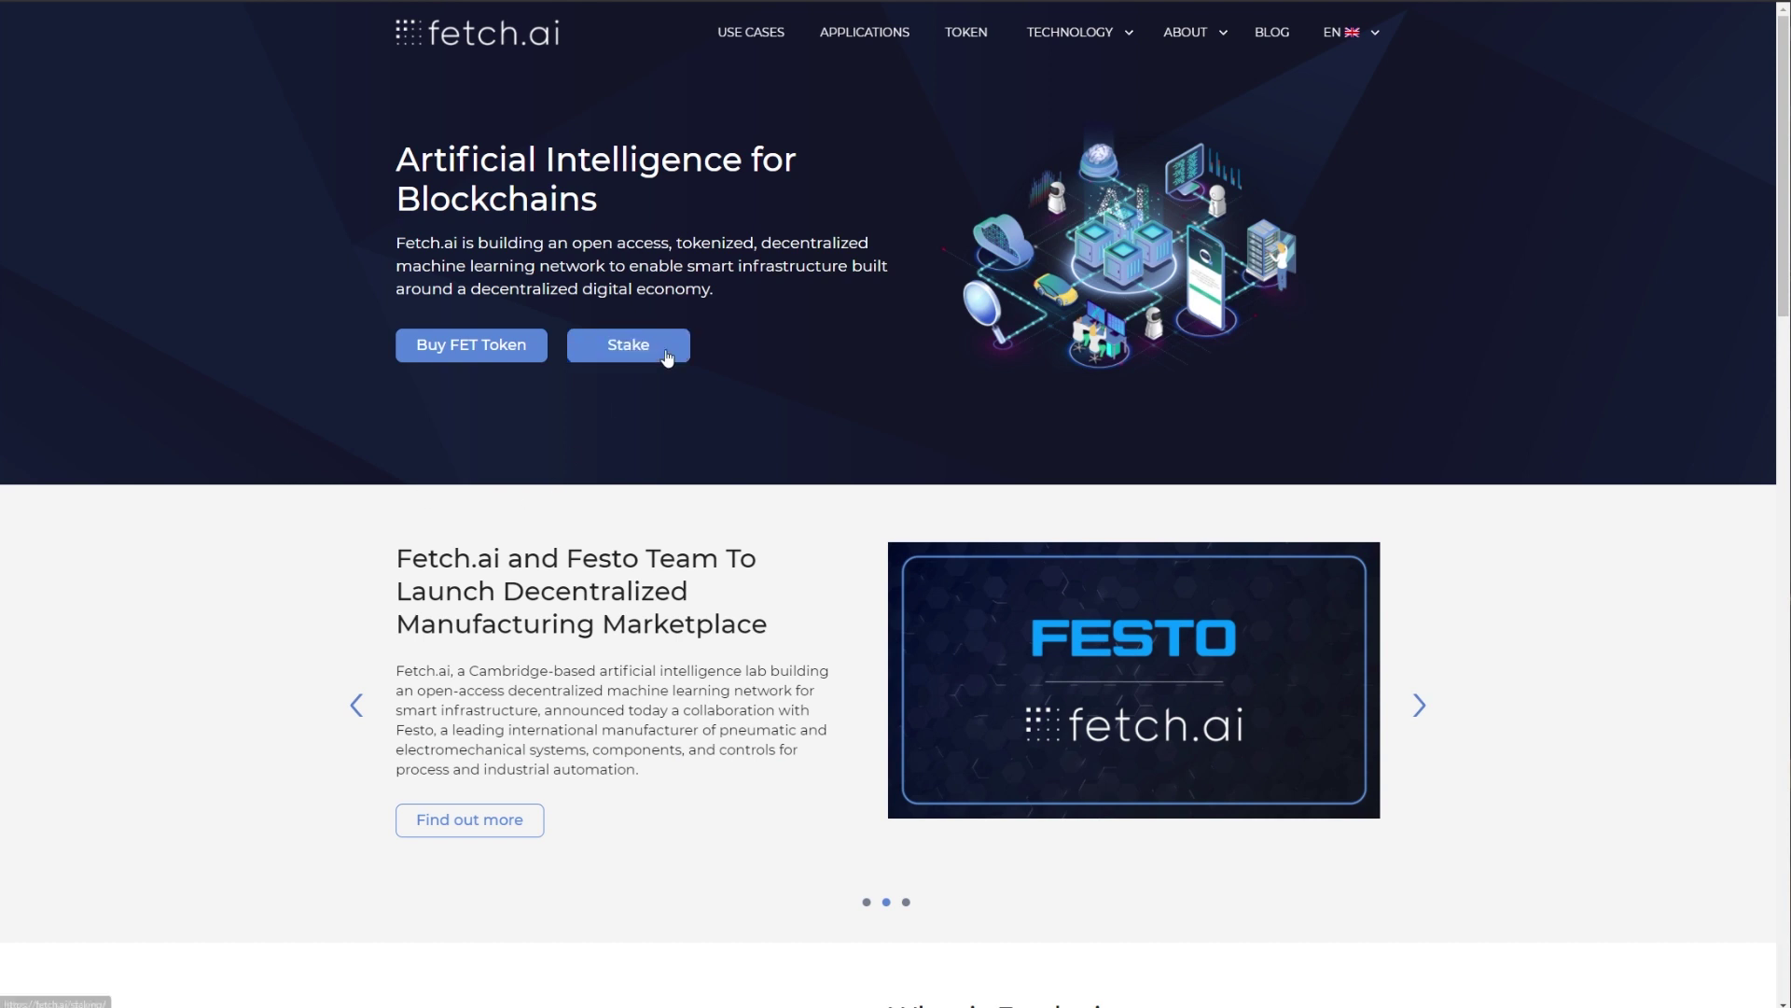
Go to the Fetch.ai staking sign-in page and check MetaMask's test network and site connection
left_click(628, 344)
left_click(505, 453)
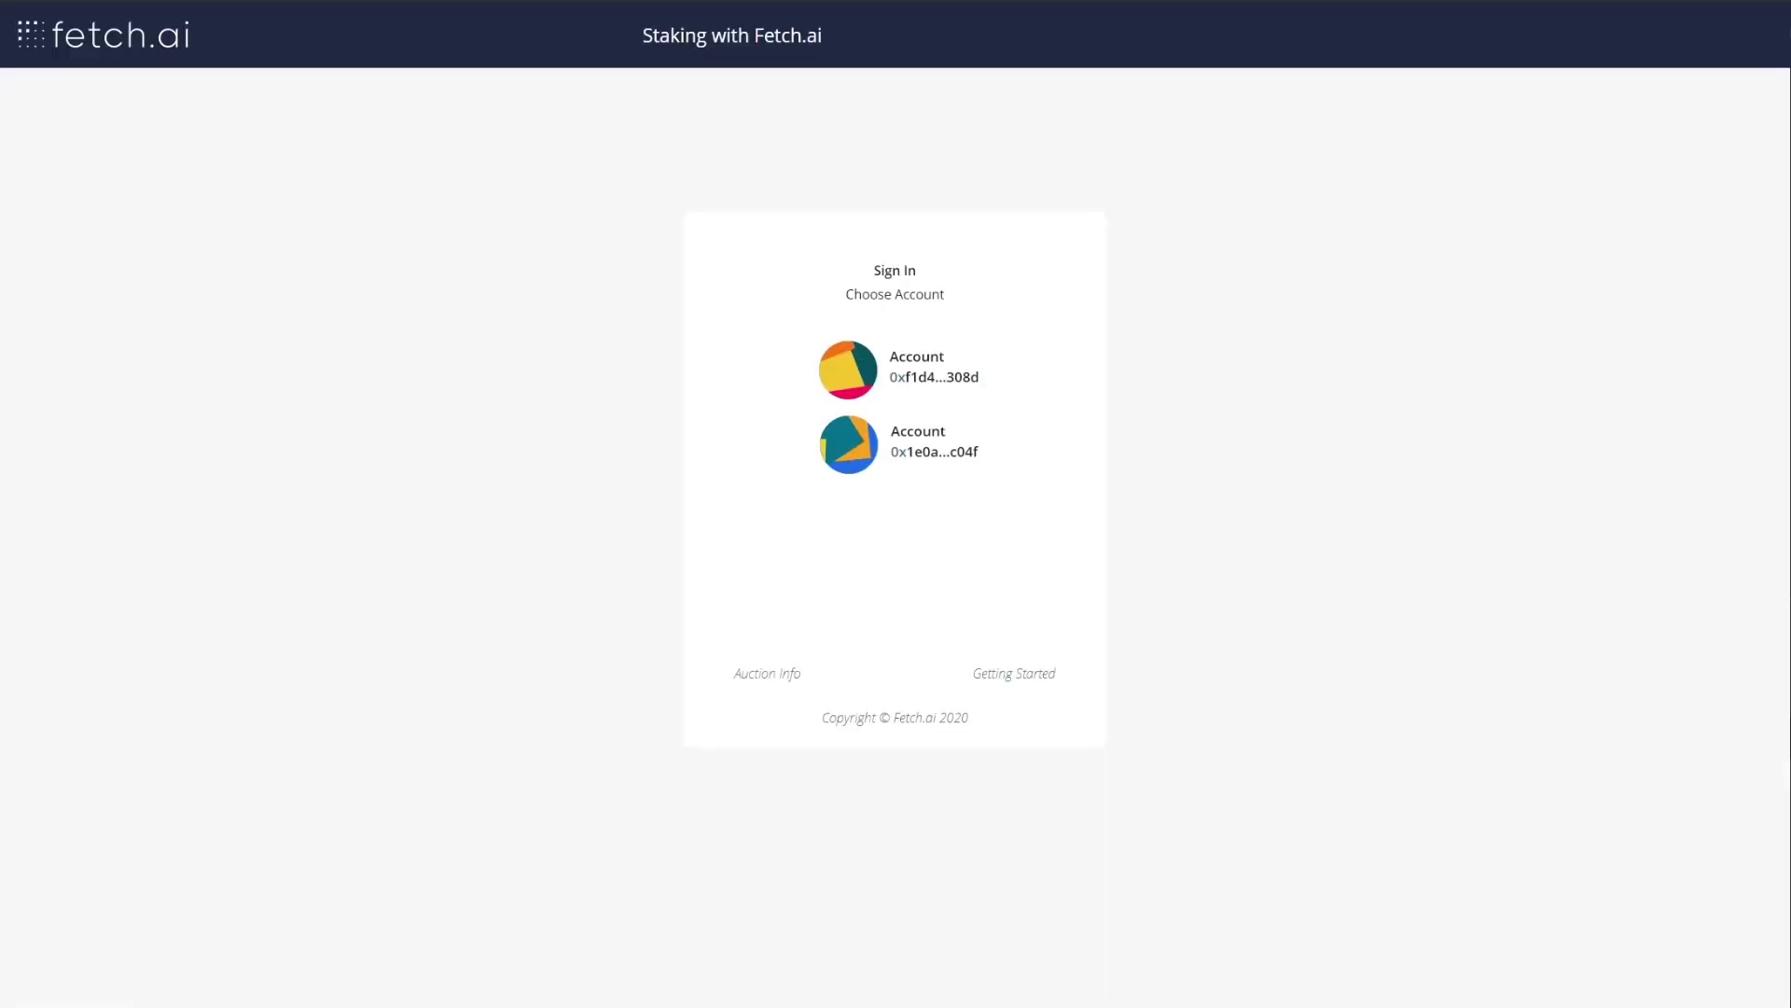
left_click(1573, 30)
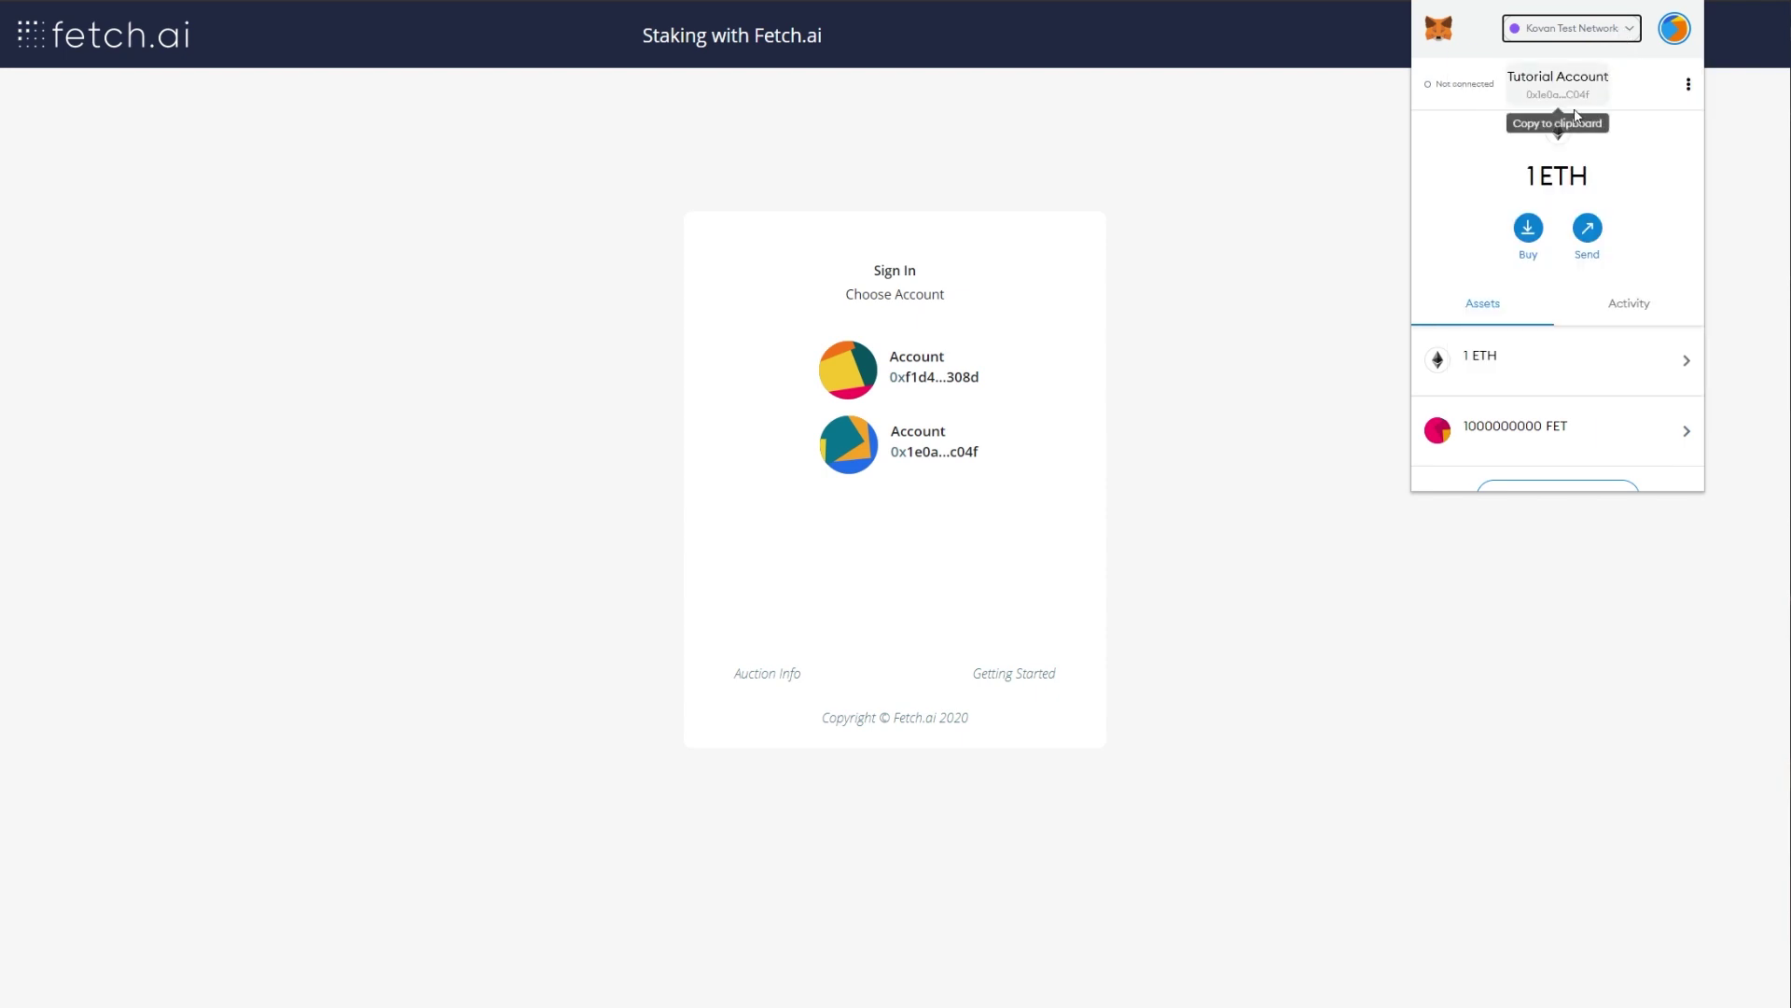
left_click(1454, 90)
Connect the MetaMask Tutorial Account to the staking site and sign in with it
left_click(1668, 207)
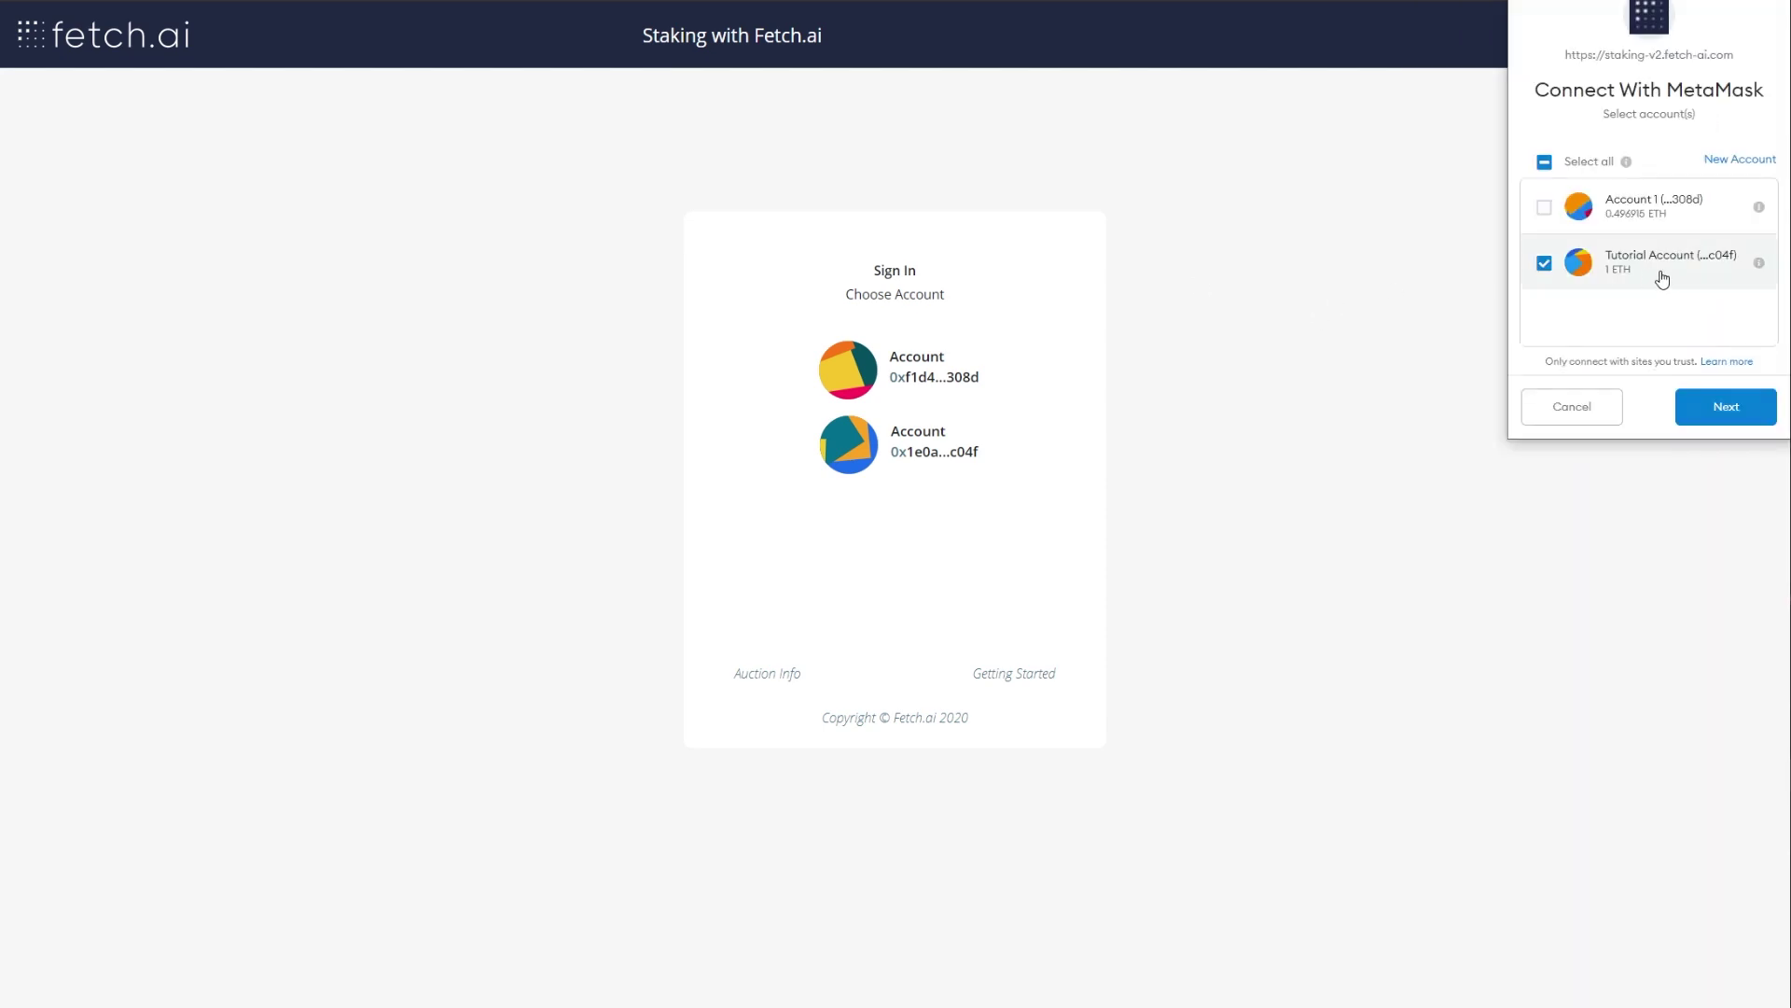
left_click(1728, 411)
left_click(1728, 409)
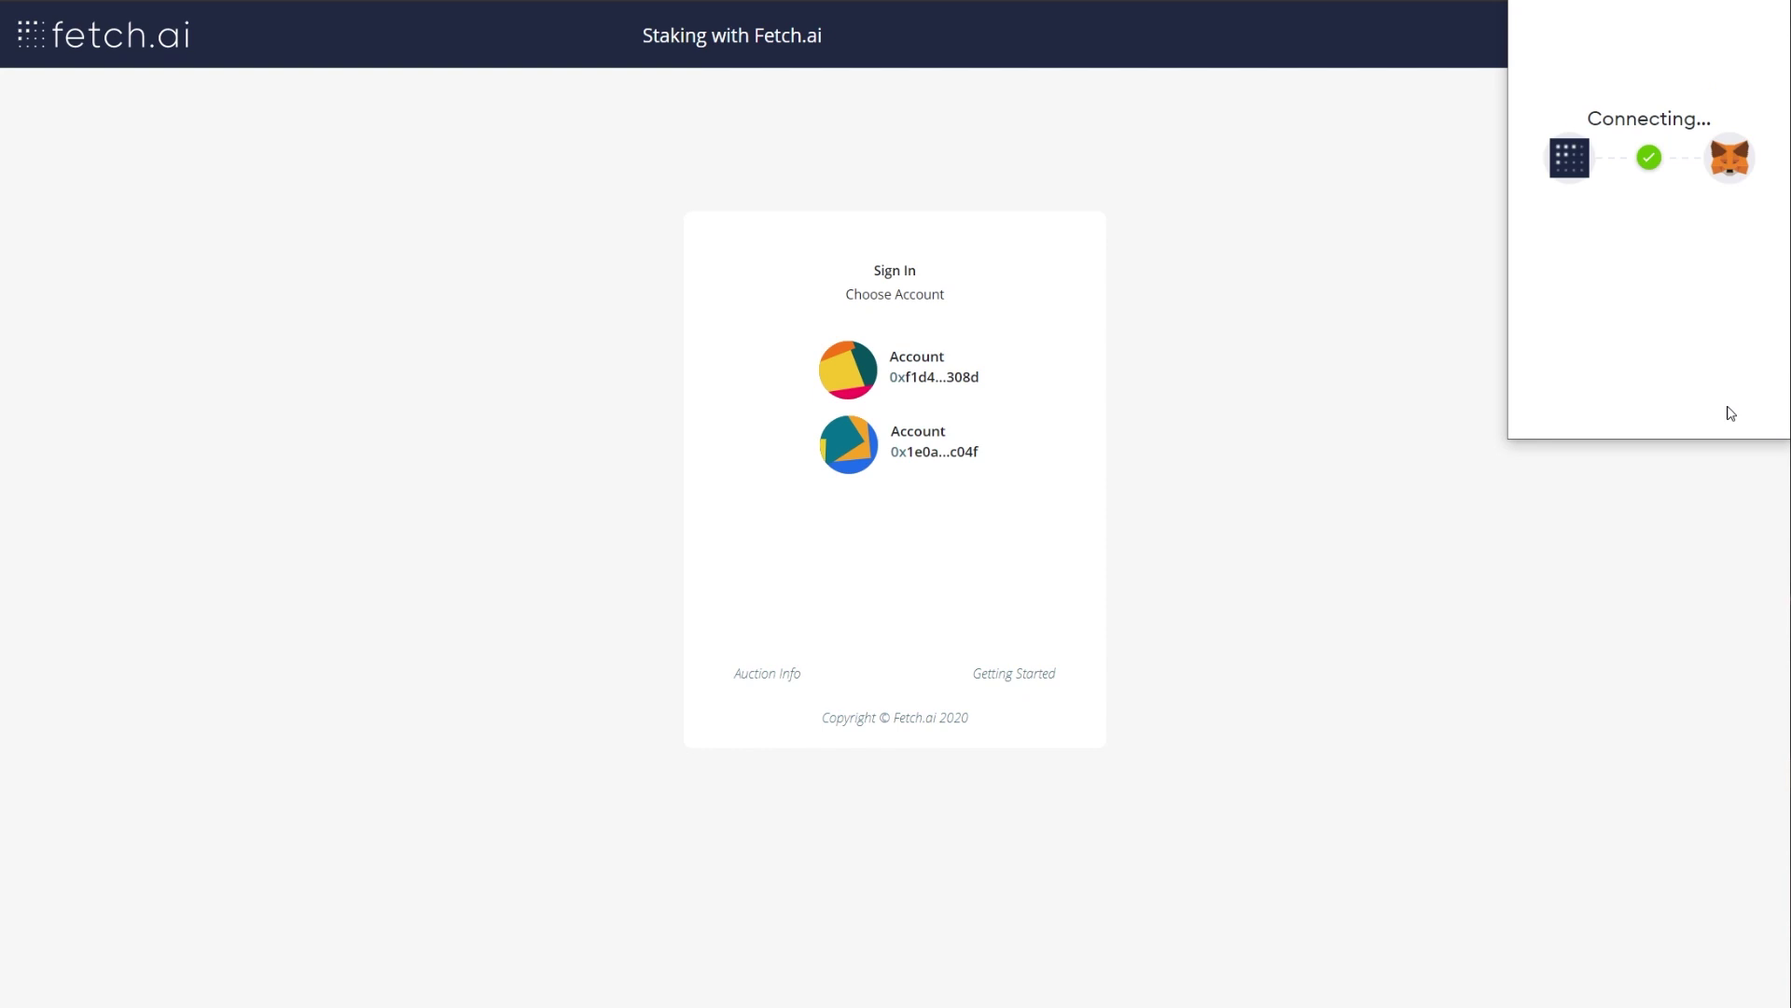
left_click(886, 441)
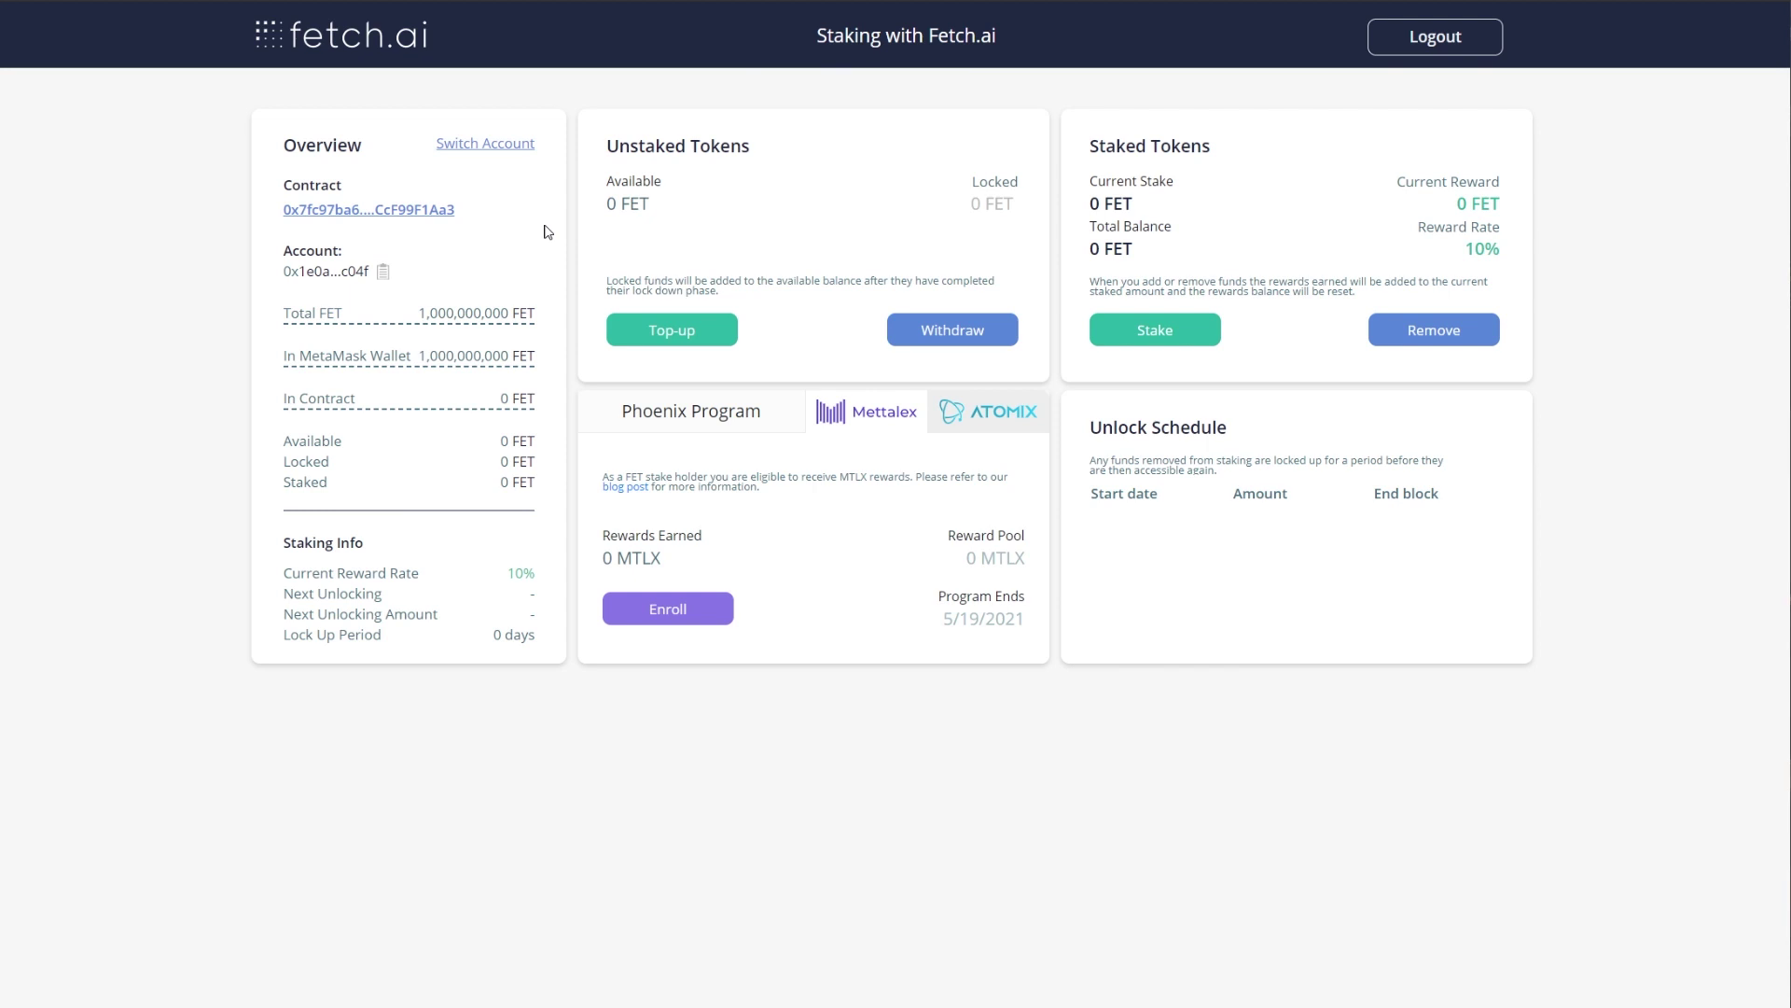
Top up 10,000 FET into the staking contract, approving spending and confirming in MetaMask
left_click(661, 334)
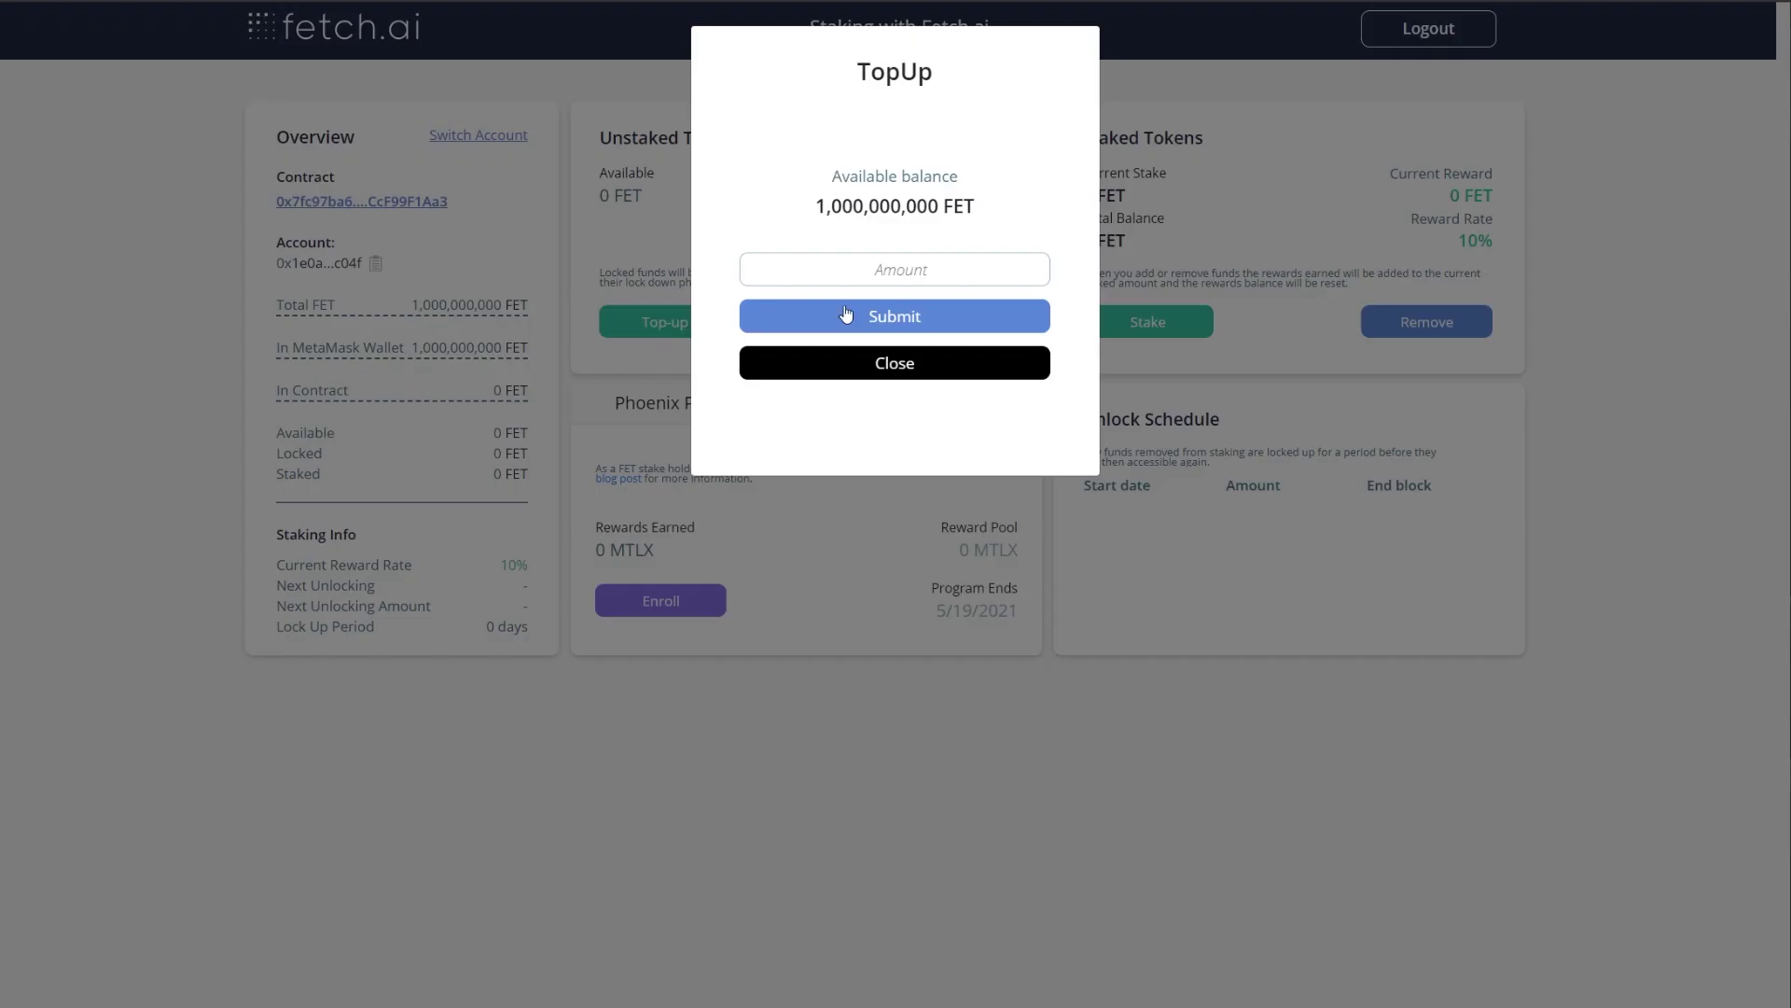
type("10000")
left_click(961, 321)
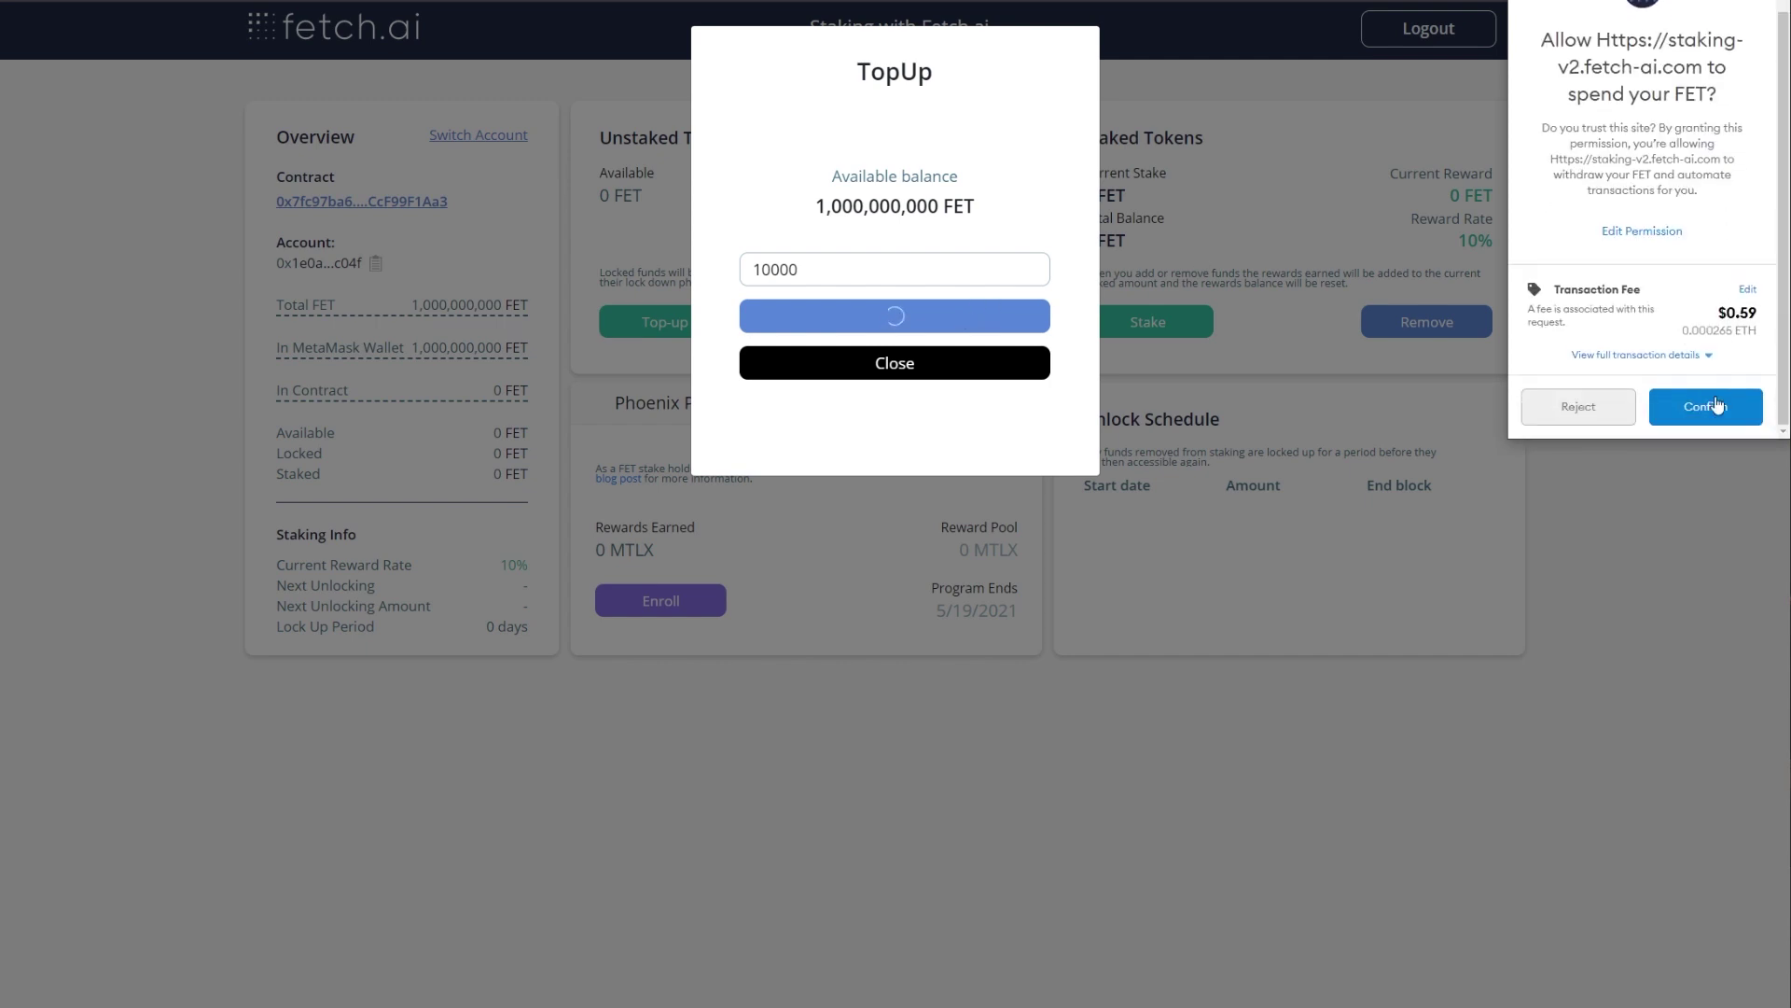
left_click(1714, 405)
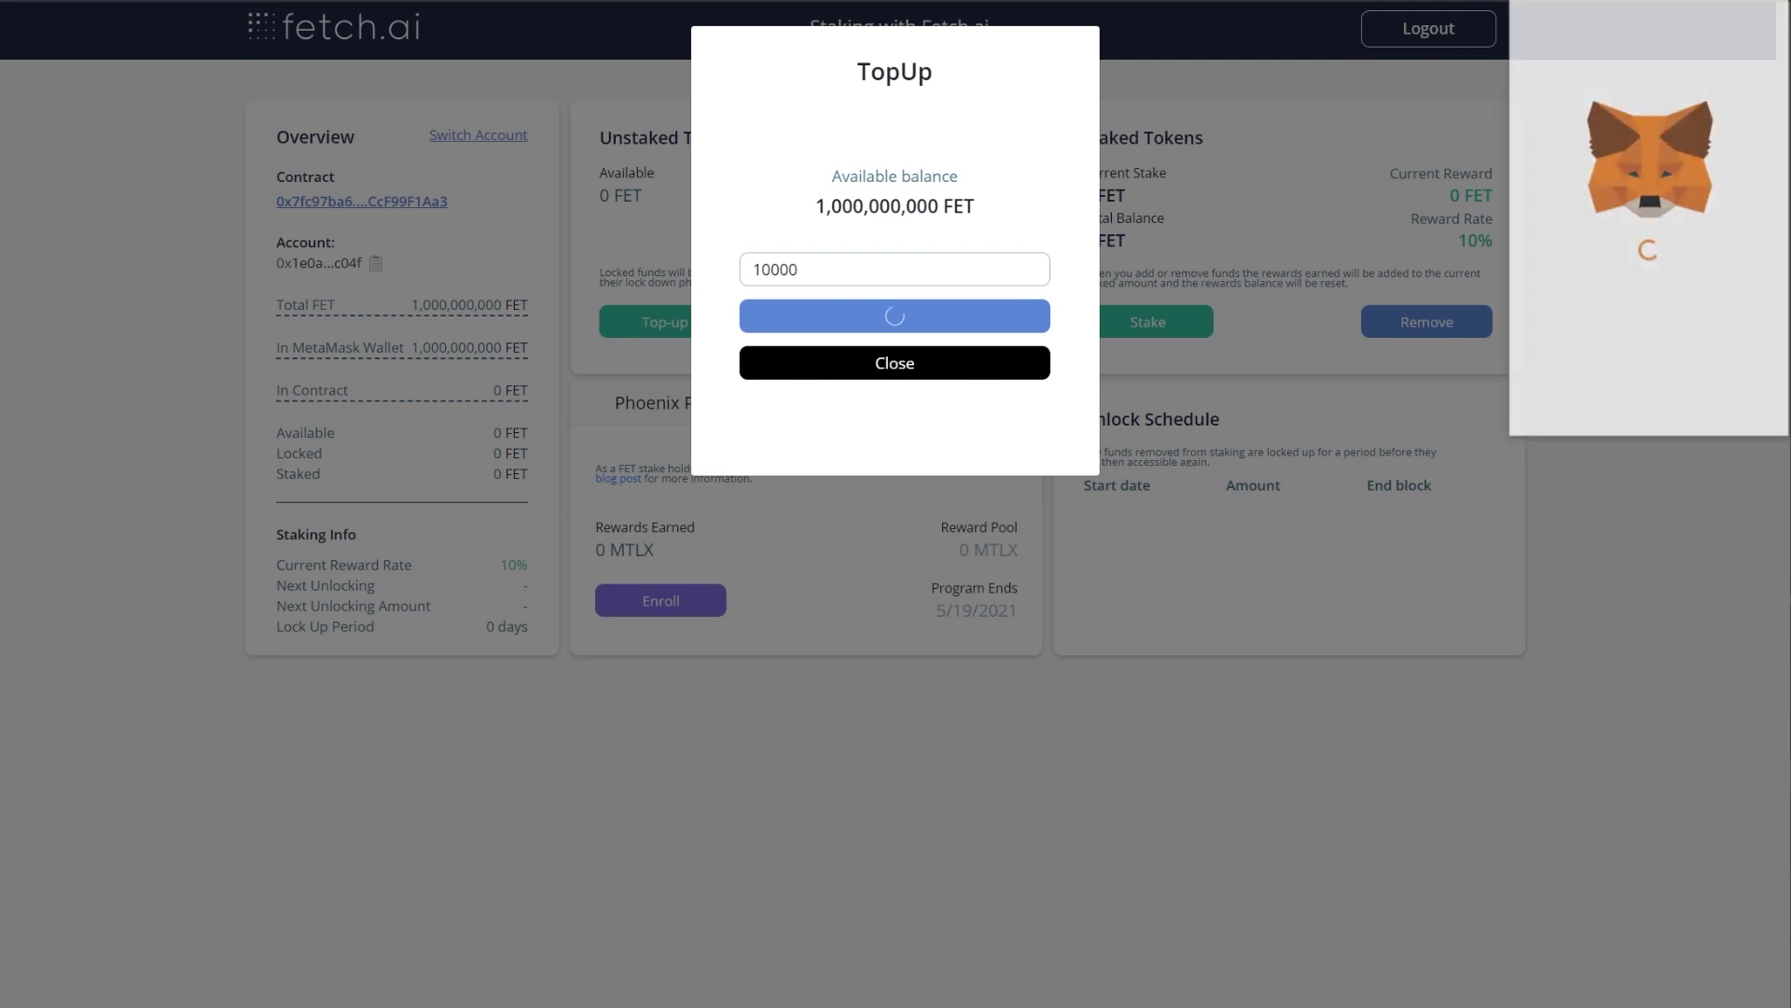
left_click(1737, 408)
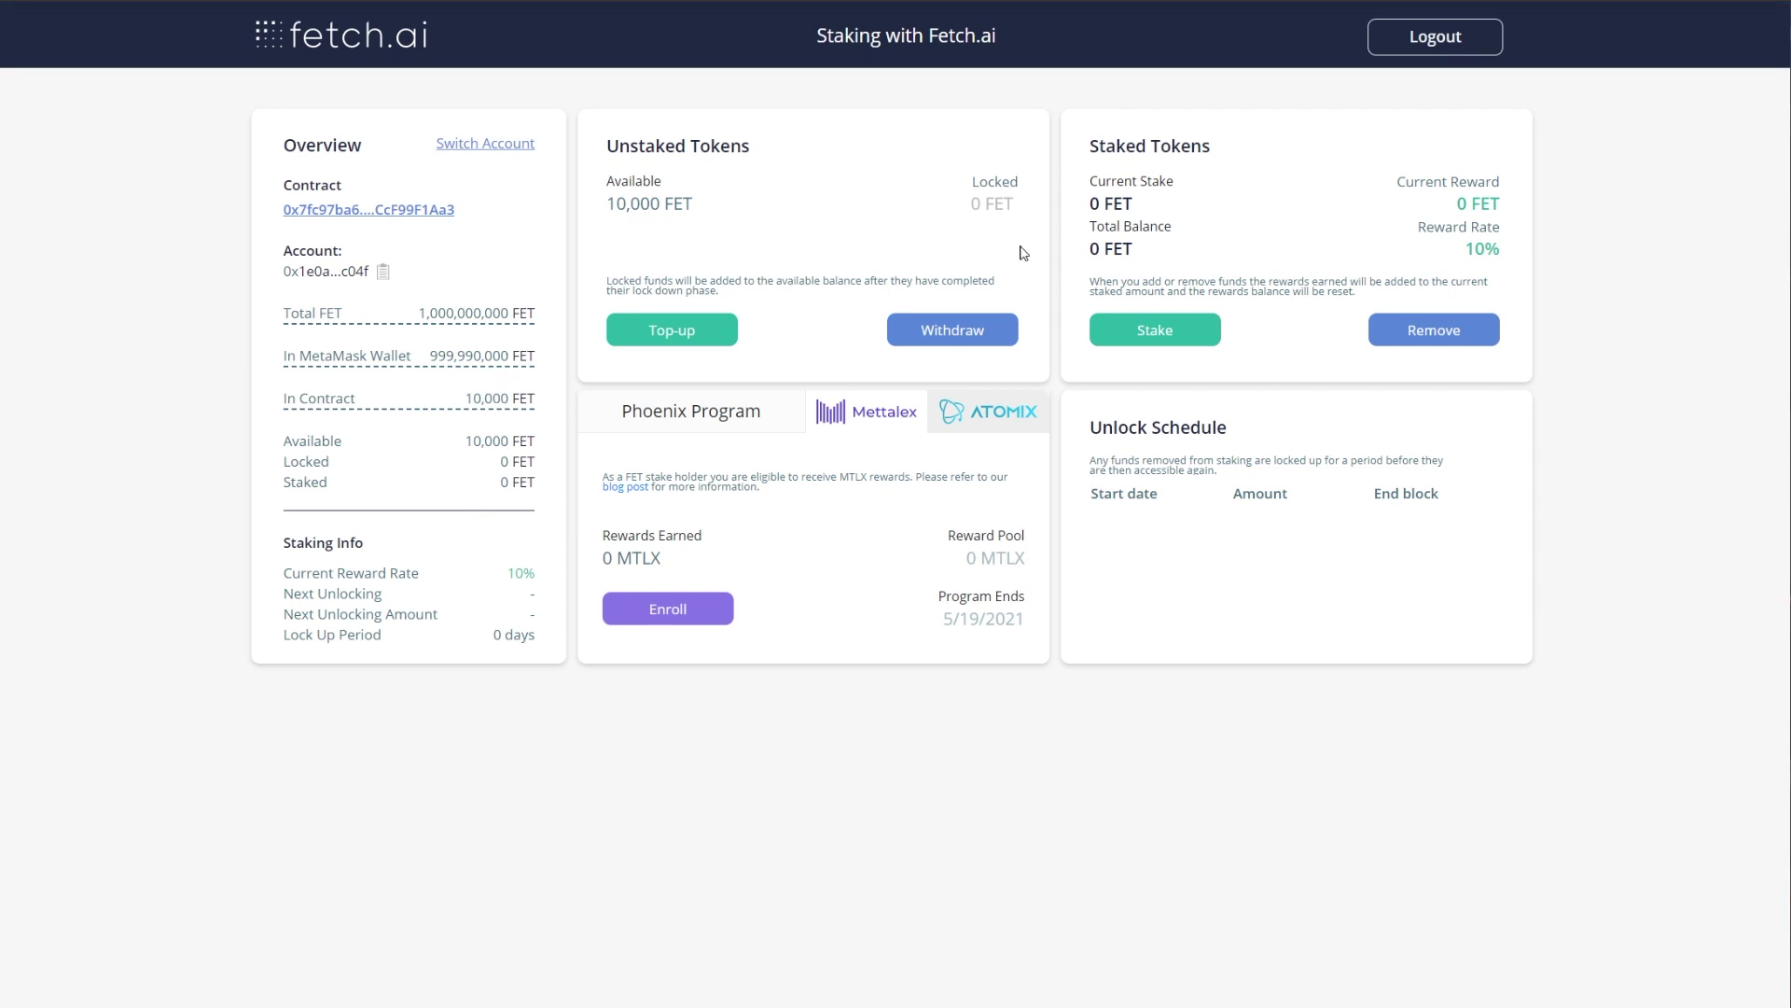
Stake 10,000 FET and confirm the transaction in MetaMask
left_click(1177, 334)
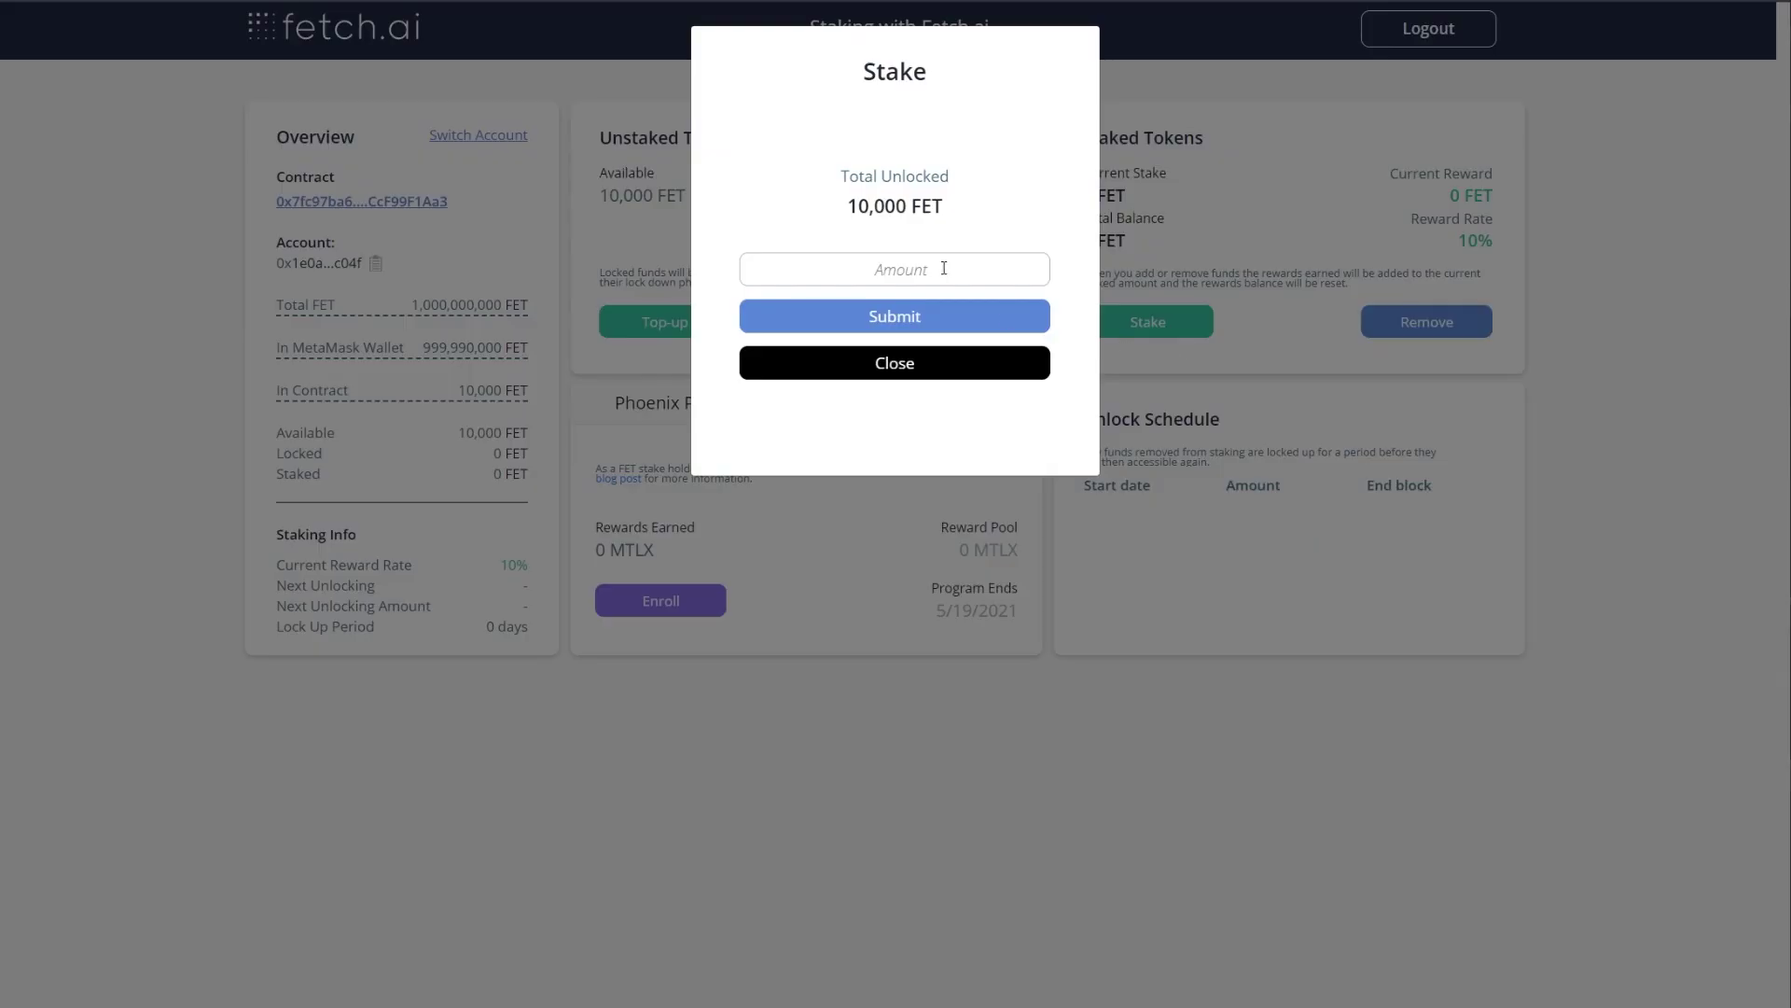
type("10000")
left_click(908, 327)
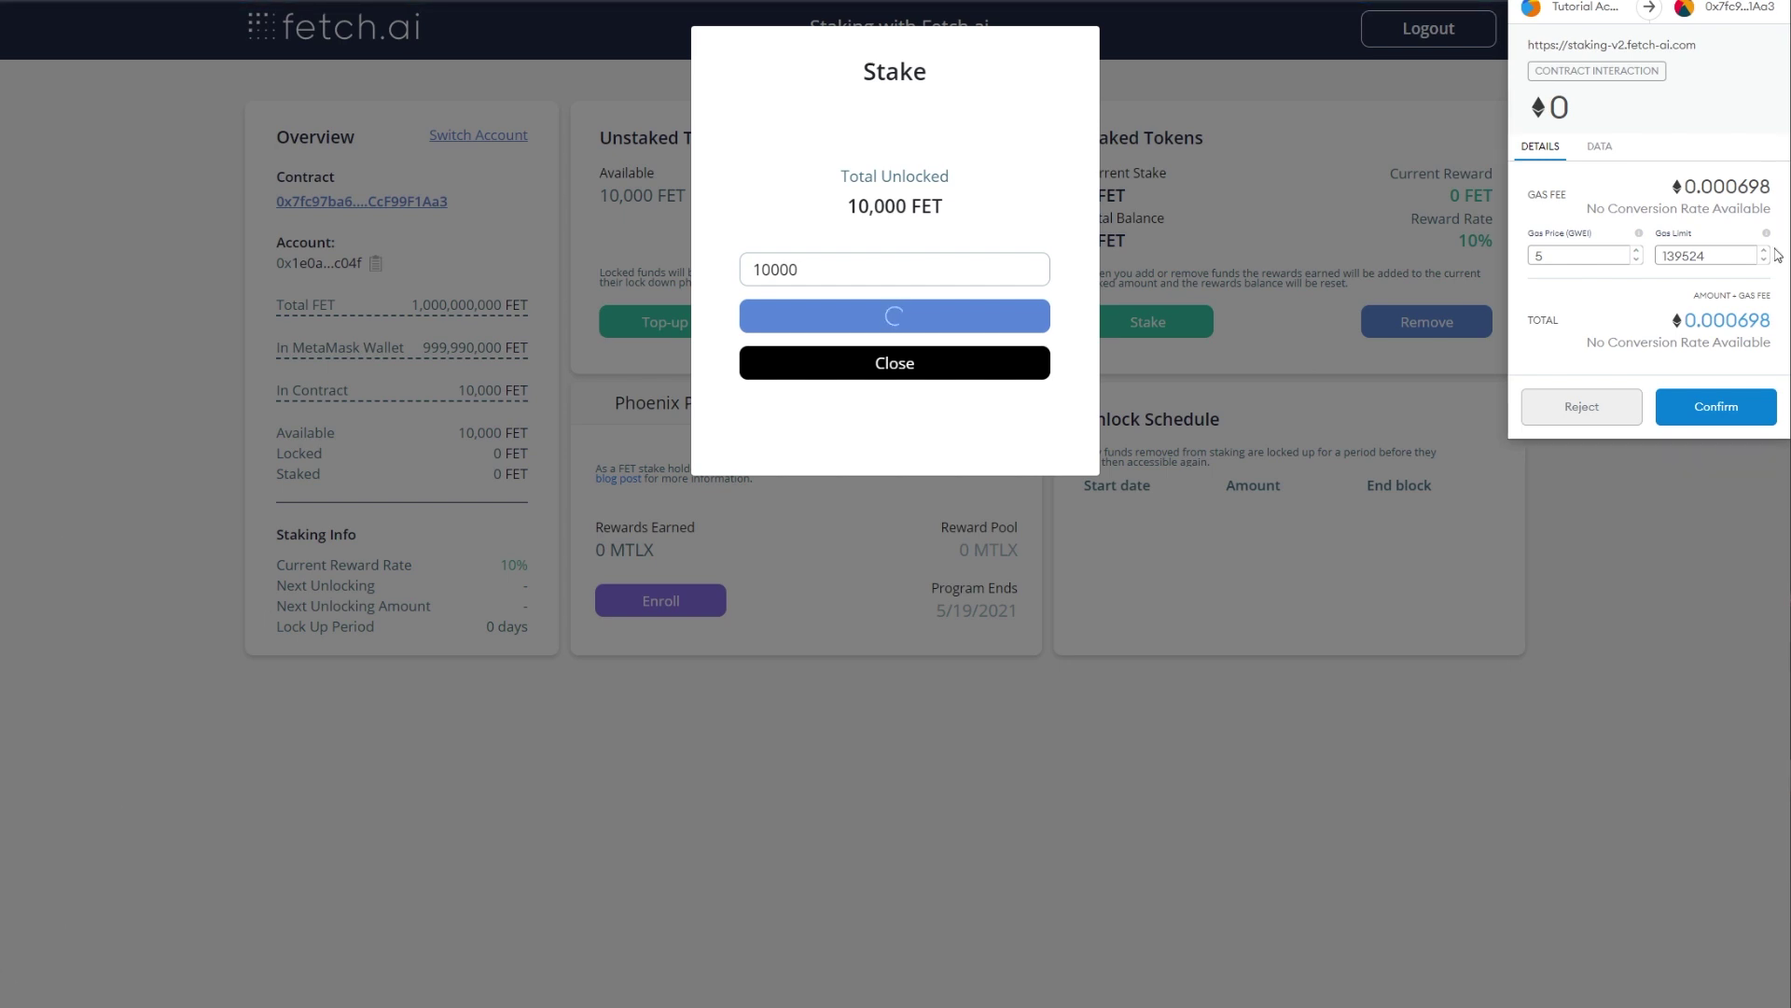
left_click(1717, 408)
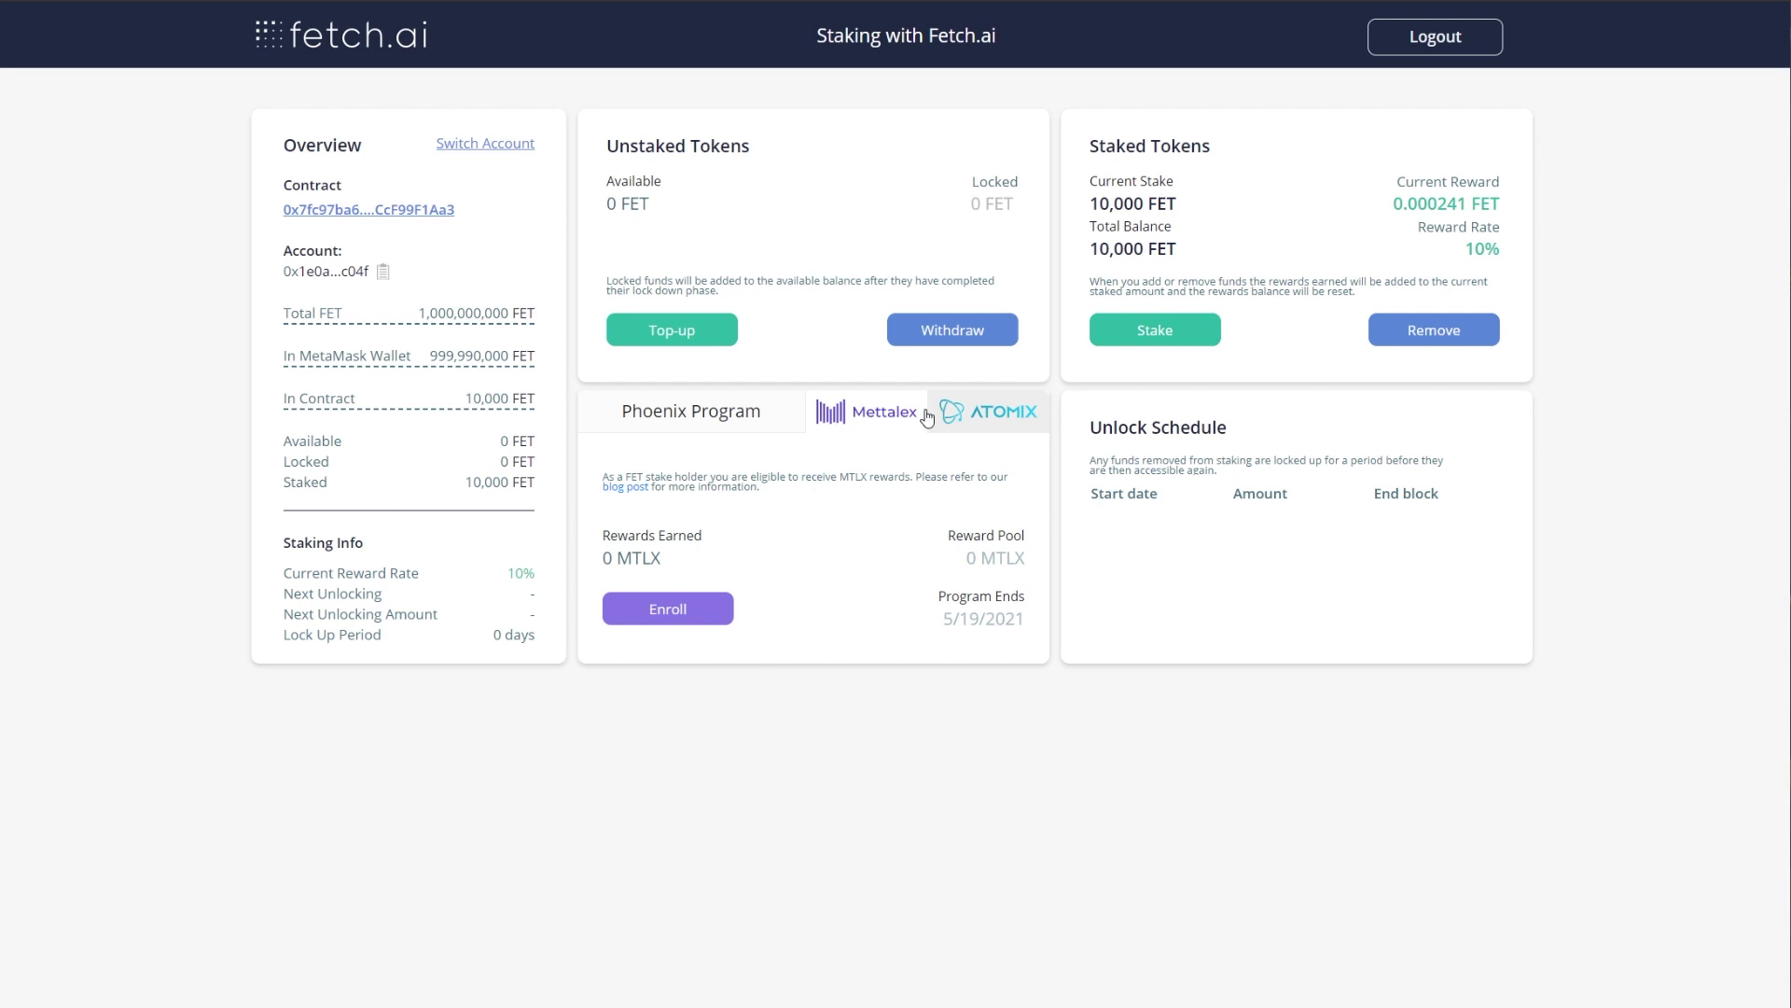
Enroll the stake in the Phoenix Program's ATOMIX rewards
left_click(997, 417)
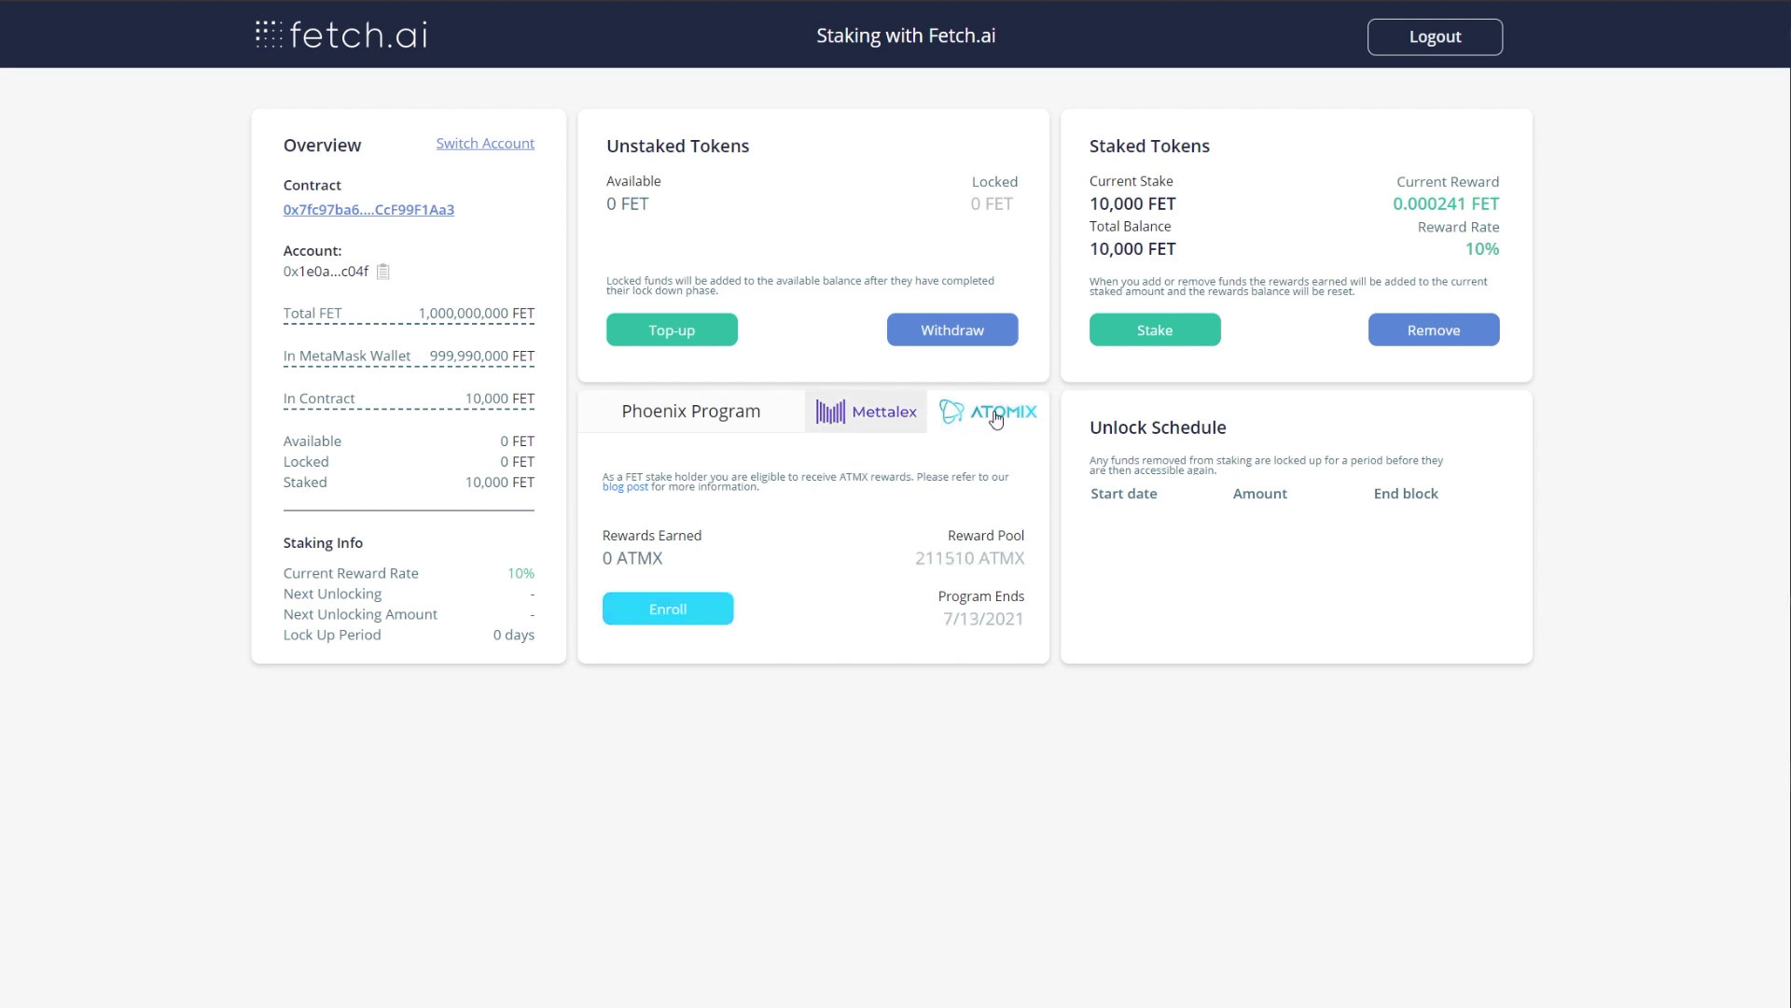
left_click(687, 612)
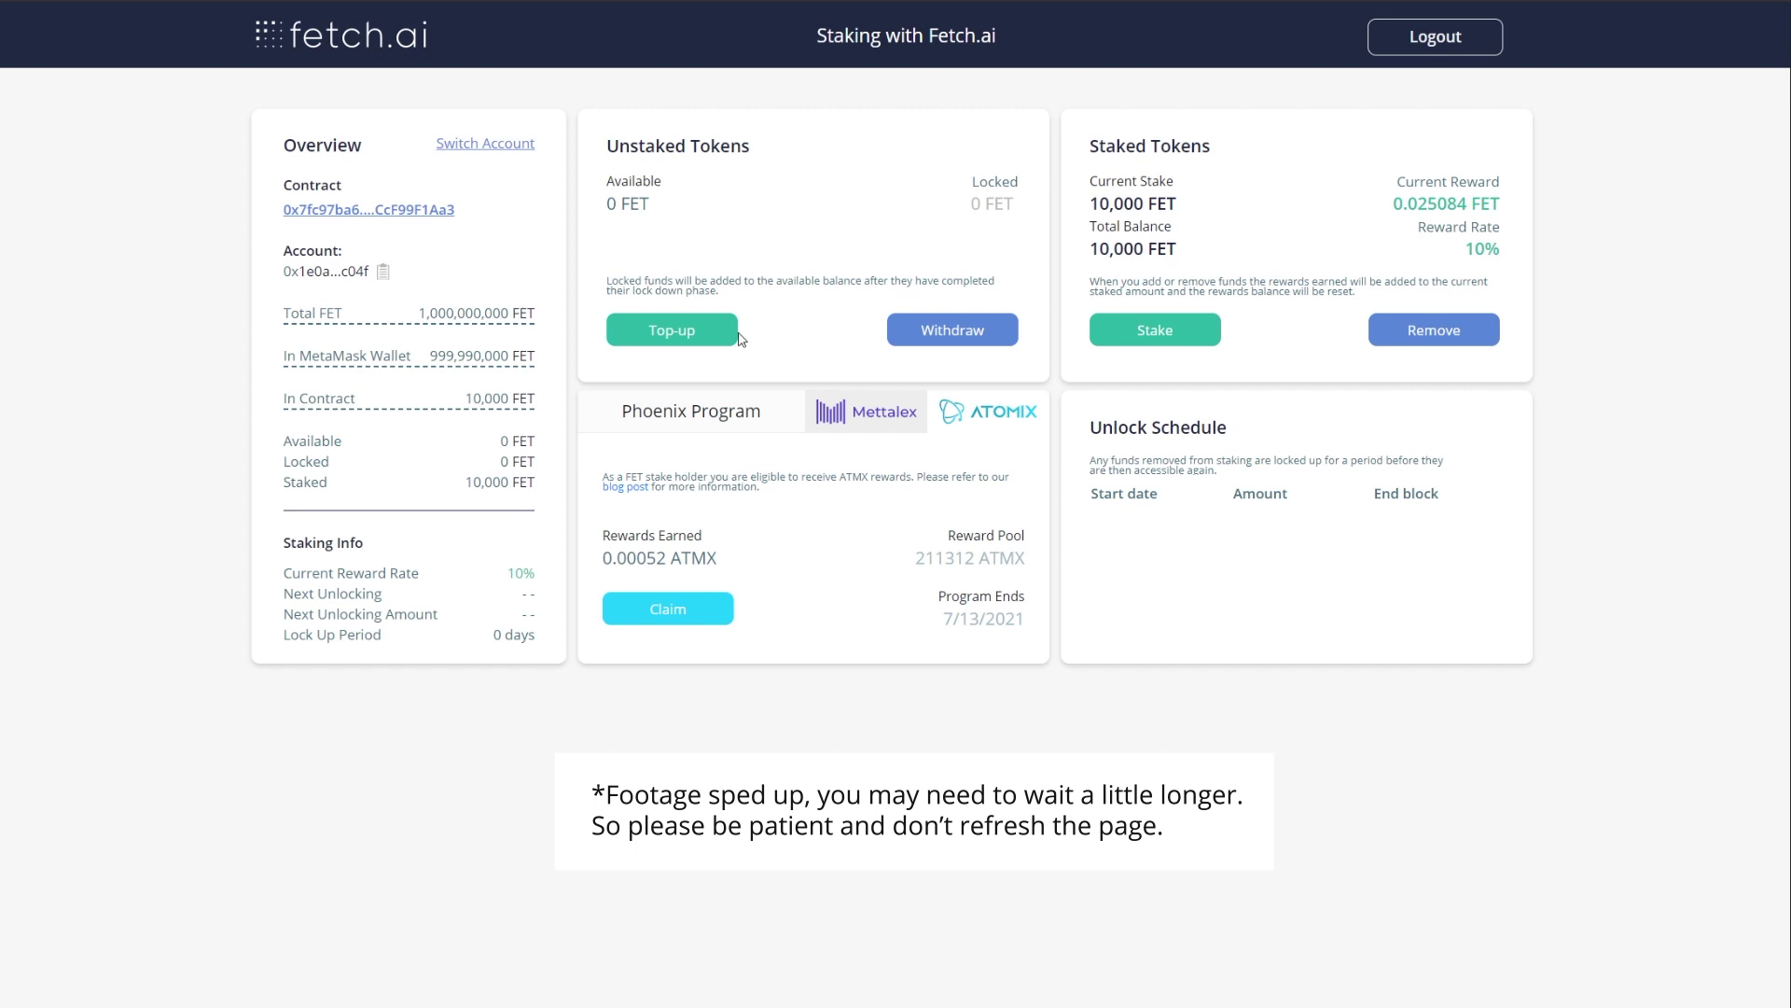
Top up another 10,000 FET into the staking contract
left_click(715, 341)
left_click(888, 265)
type("10000")
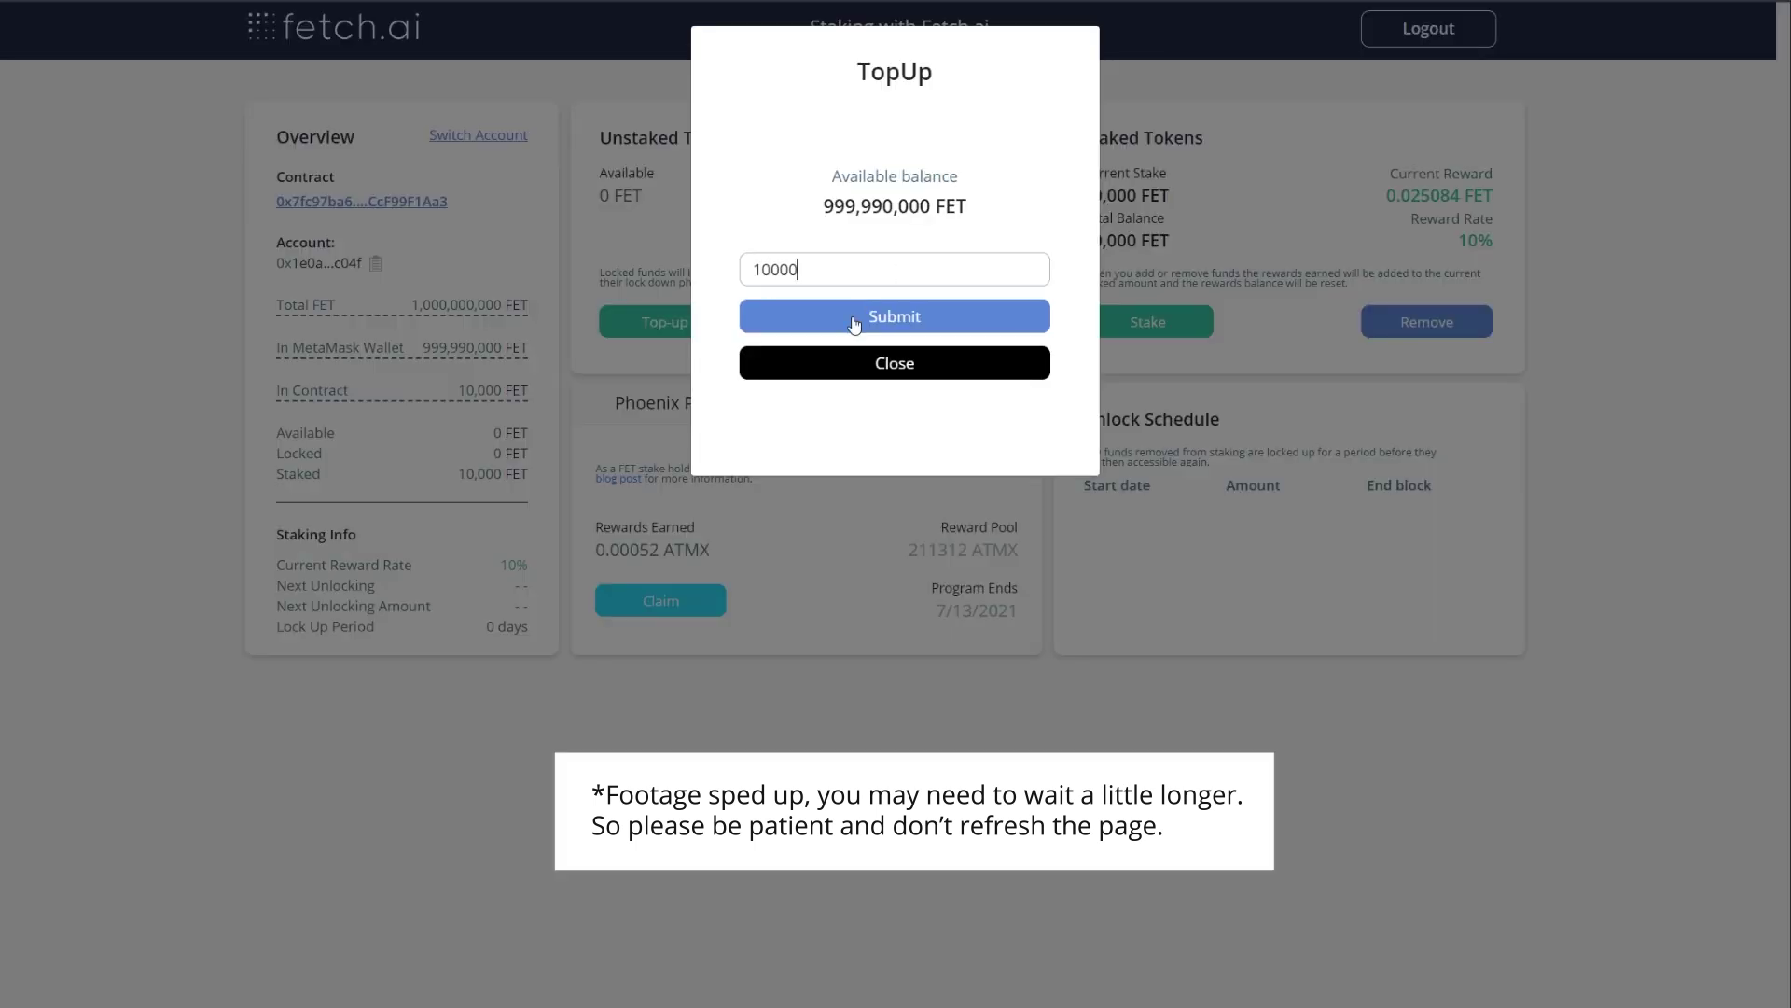
left_click(852, 319)
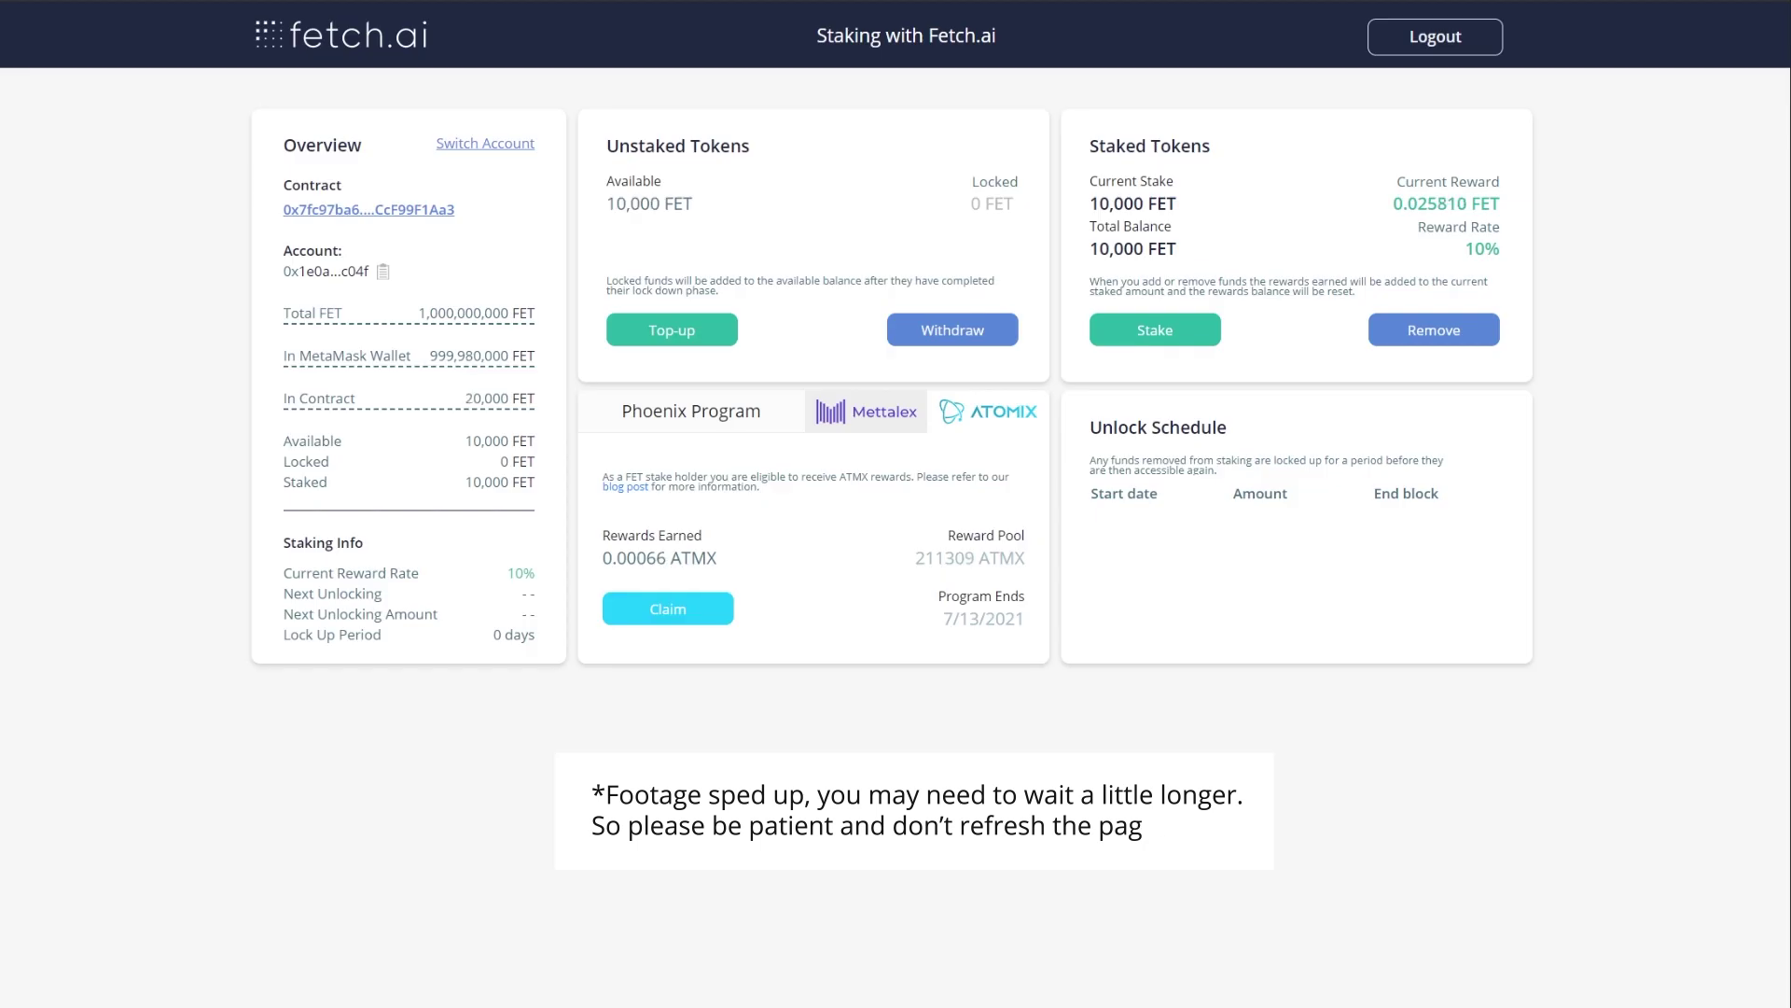
Stake the extra 10,000 FET, bringing the stake to 20,000 FET
left_click(1148, 321)
left_click(894, 268)
type("10000")
left_click(904, 313)
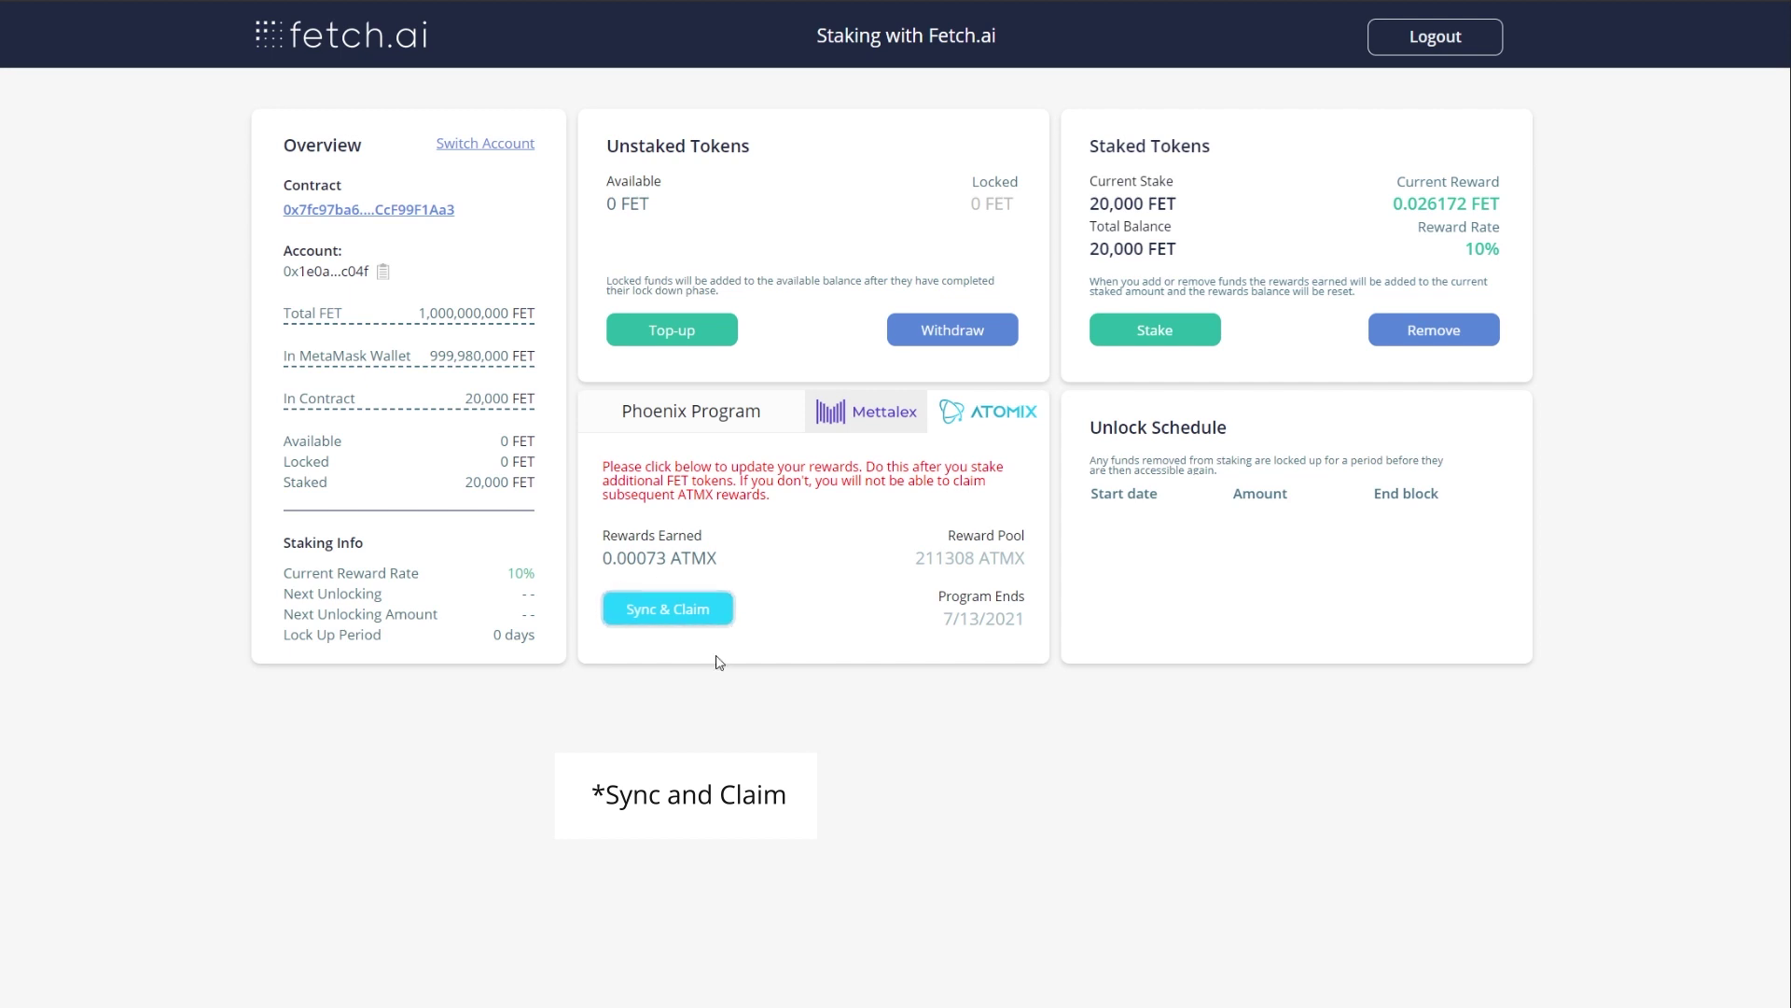
Sync rewards and claim the earned ATMX, confirming both transactions in MetaMask
left_click(668, 613)
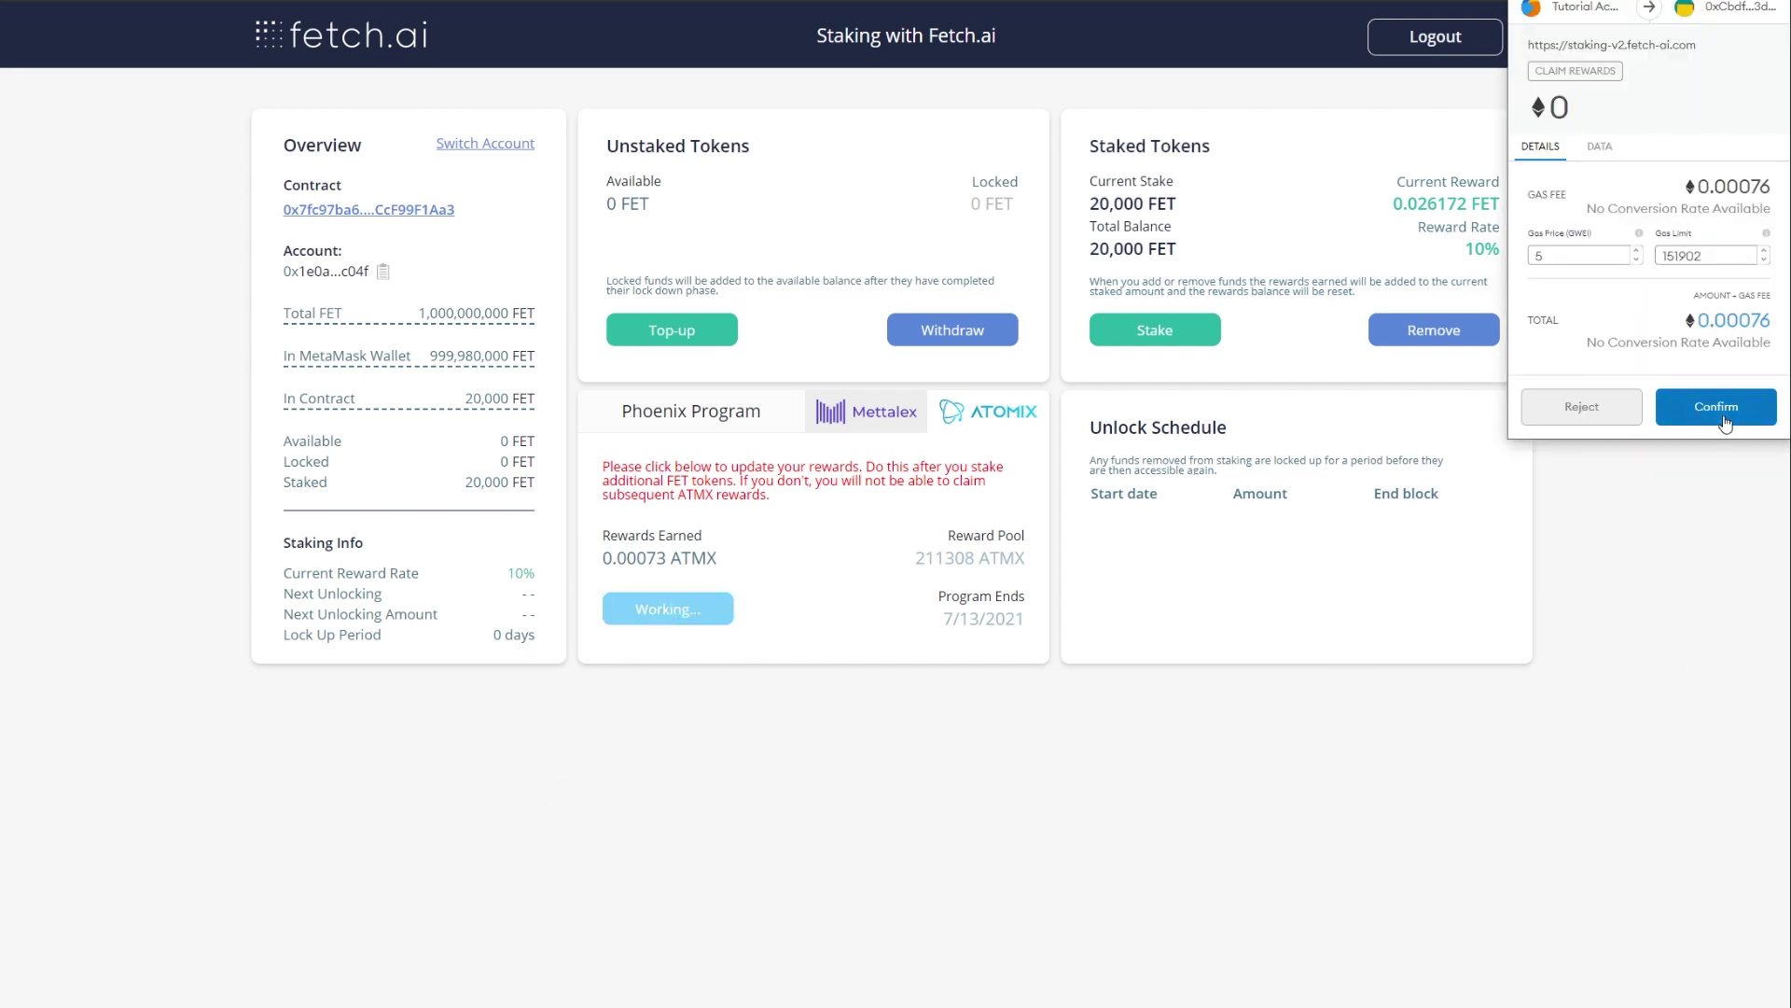
left_click(1724, 423)
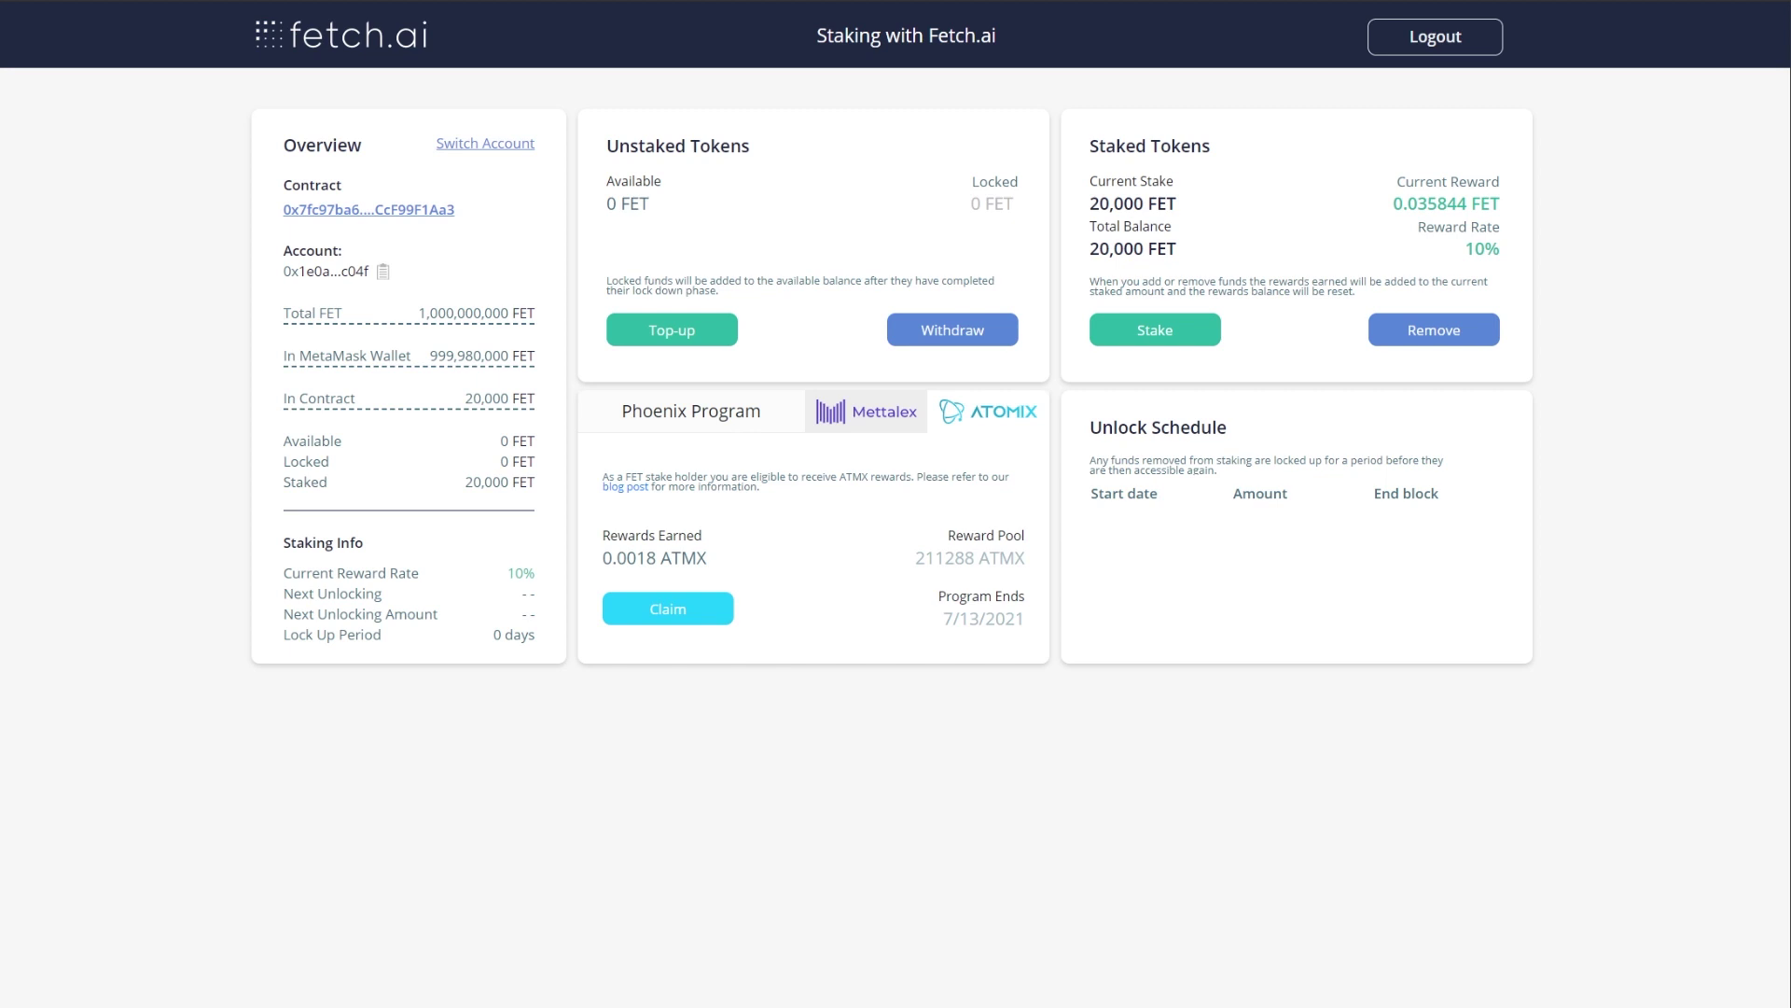
left_click(698, 621)
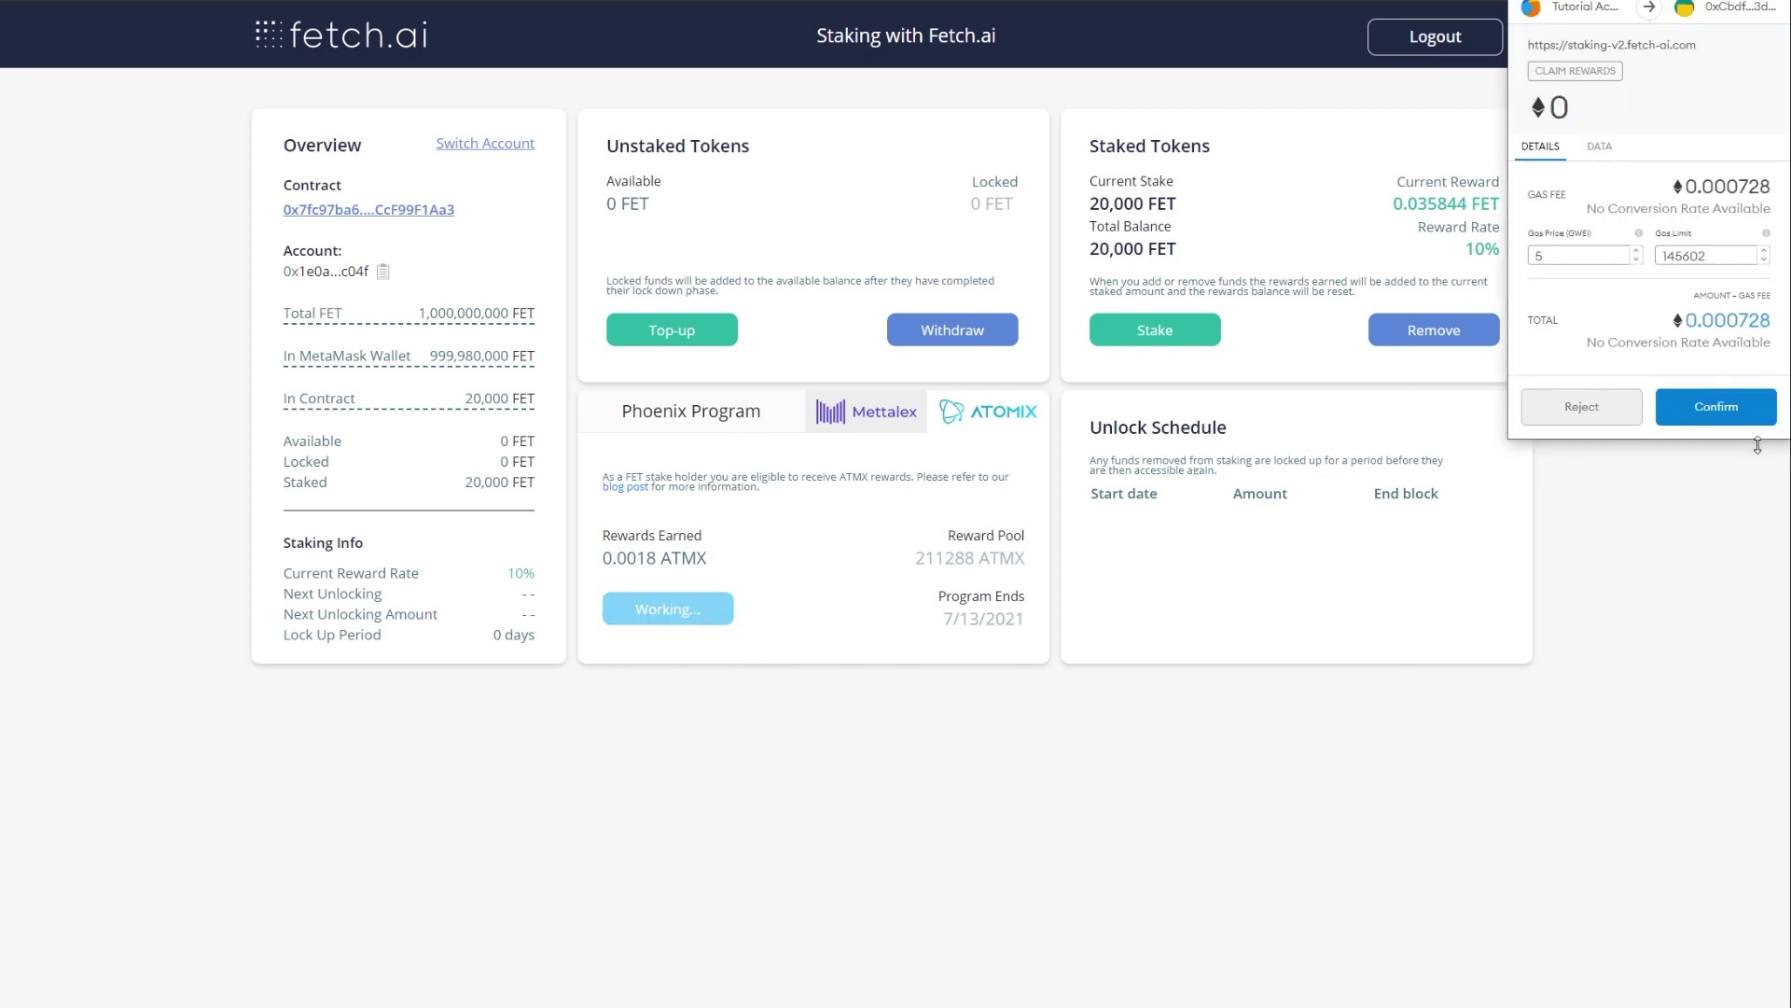
left_click(1735, 406)
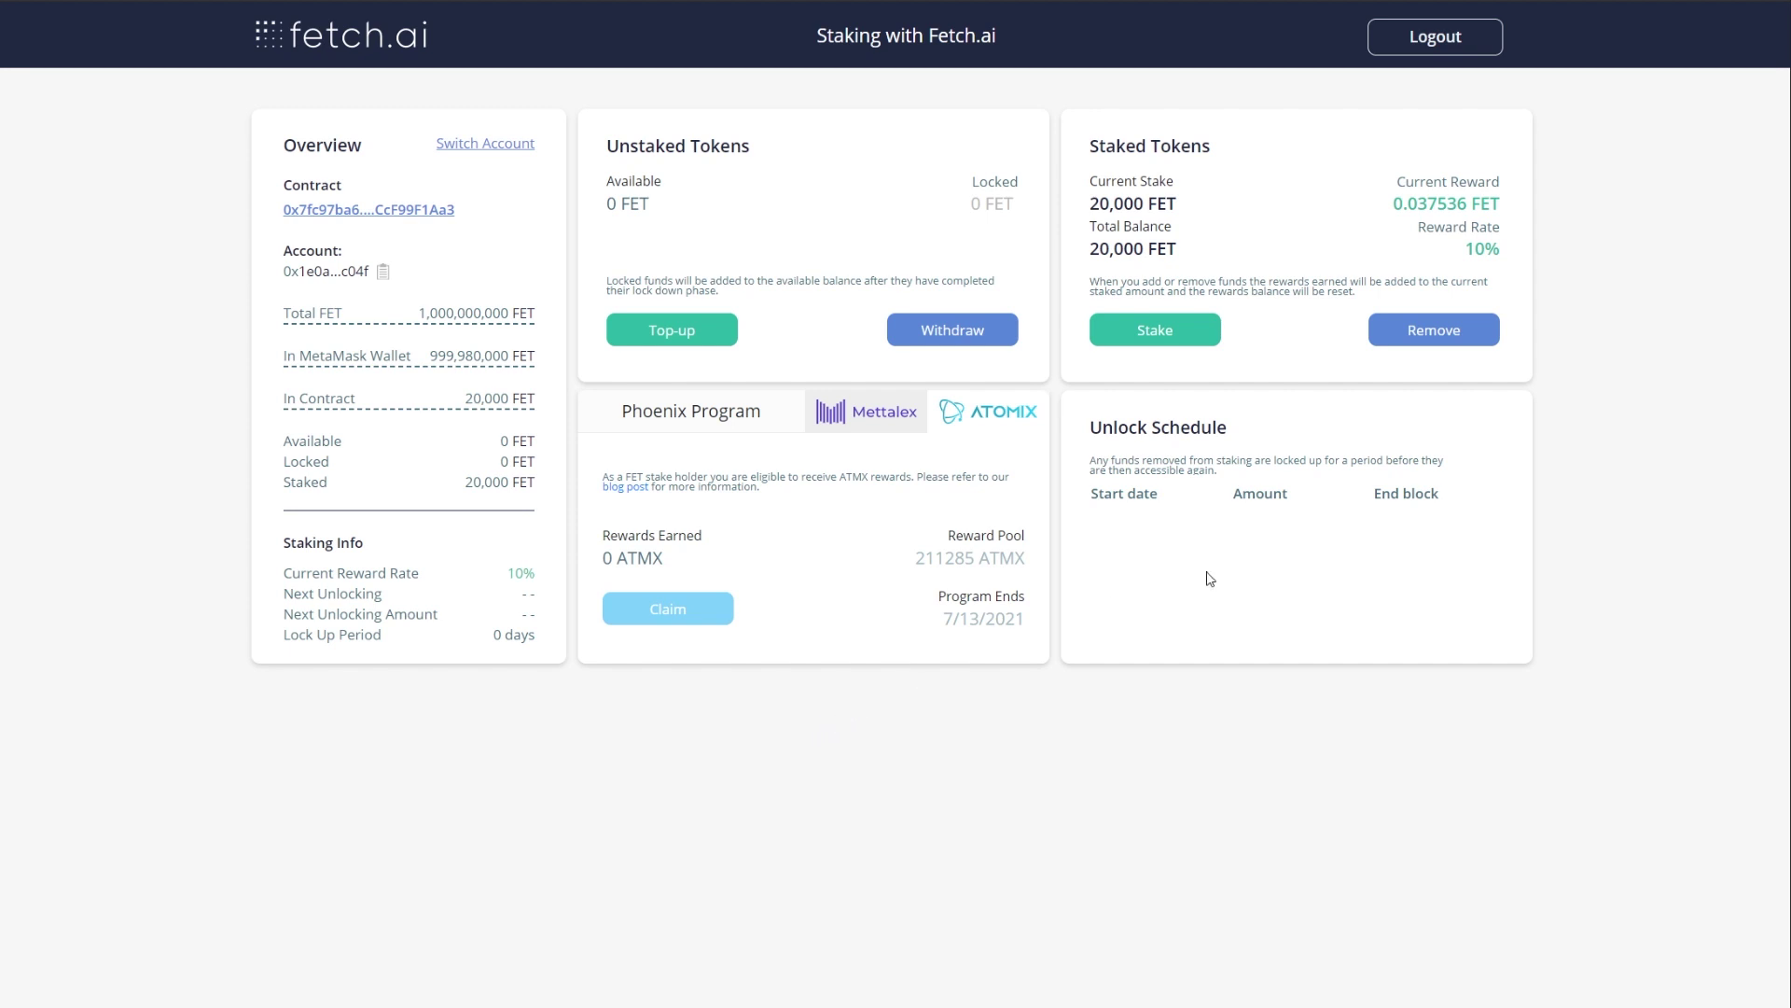
Remove 20,000 FET from the stake and confirm the unstaking in MetaMask
left_click(1463, 340)
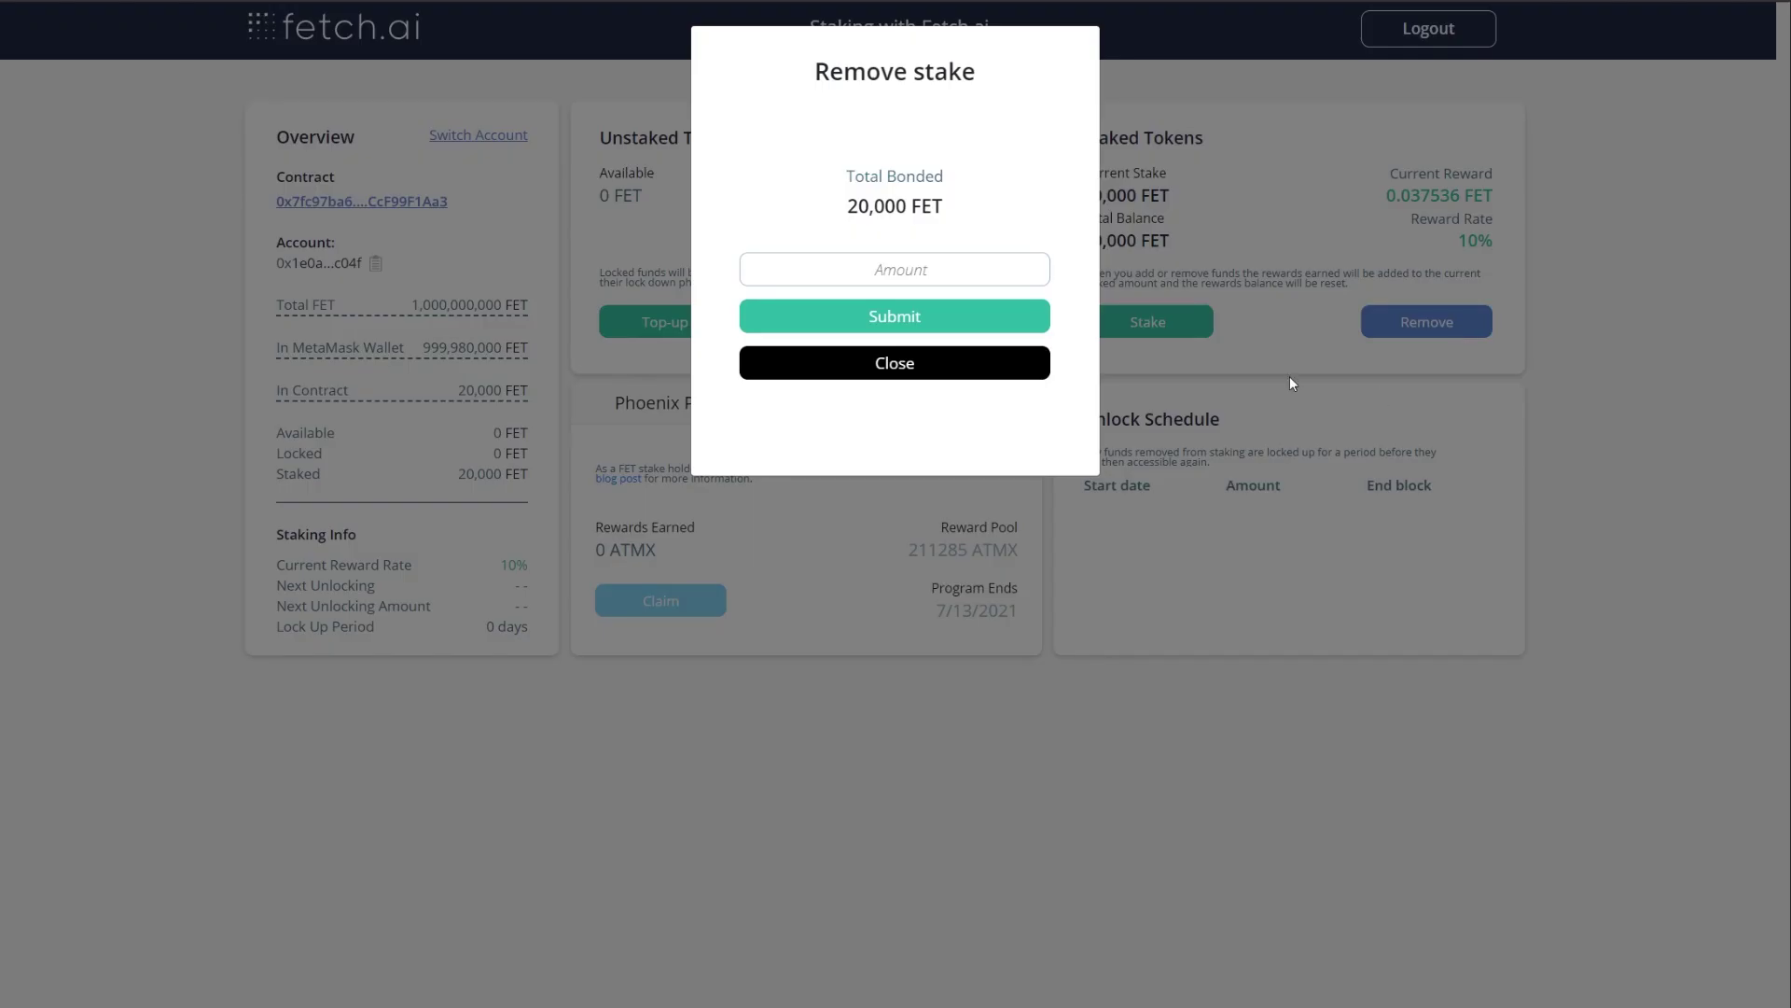
left_click(980, 270)
type("20000")
left_click(903, 308)
left_click(1723, 416)
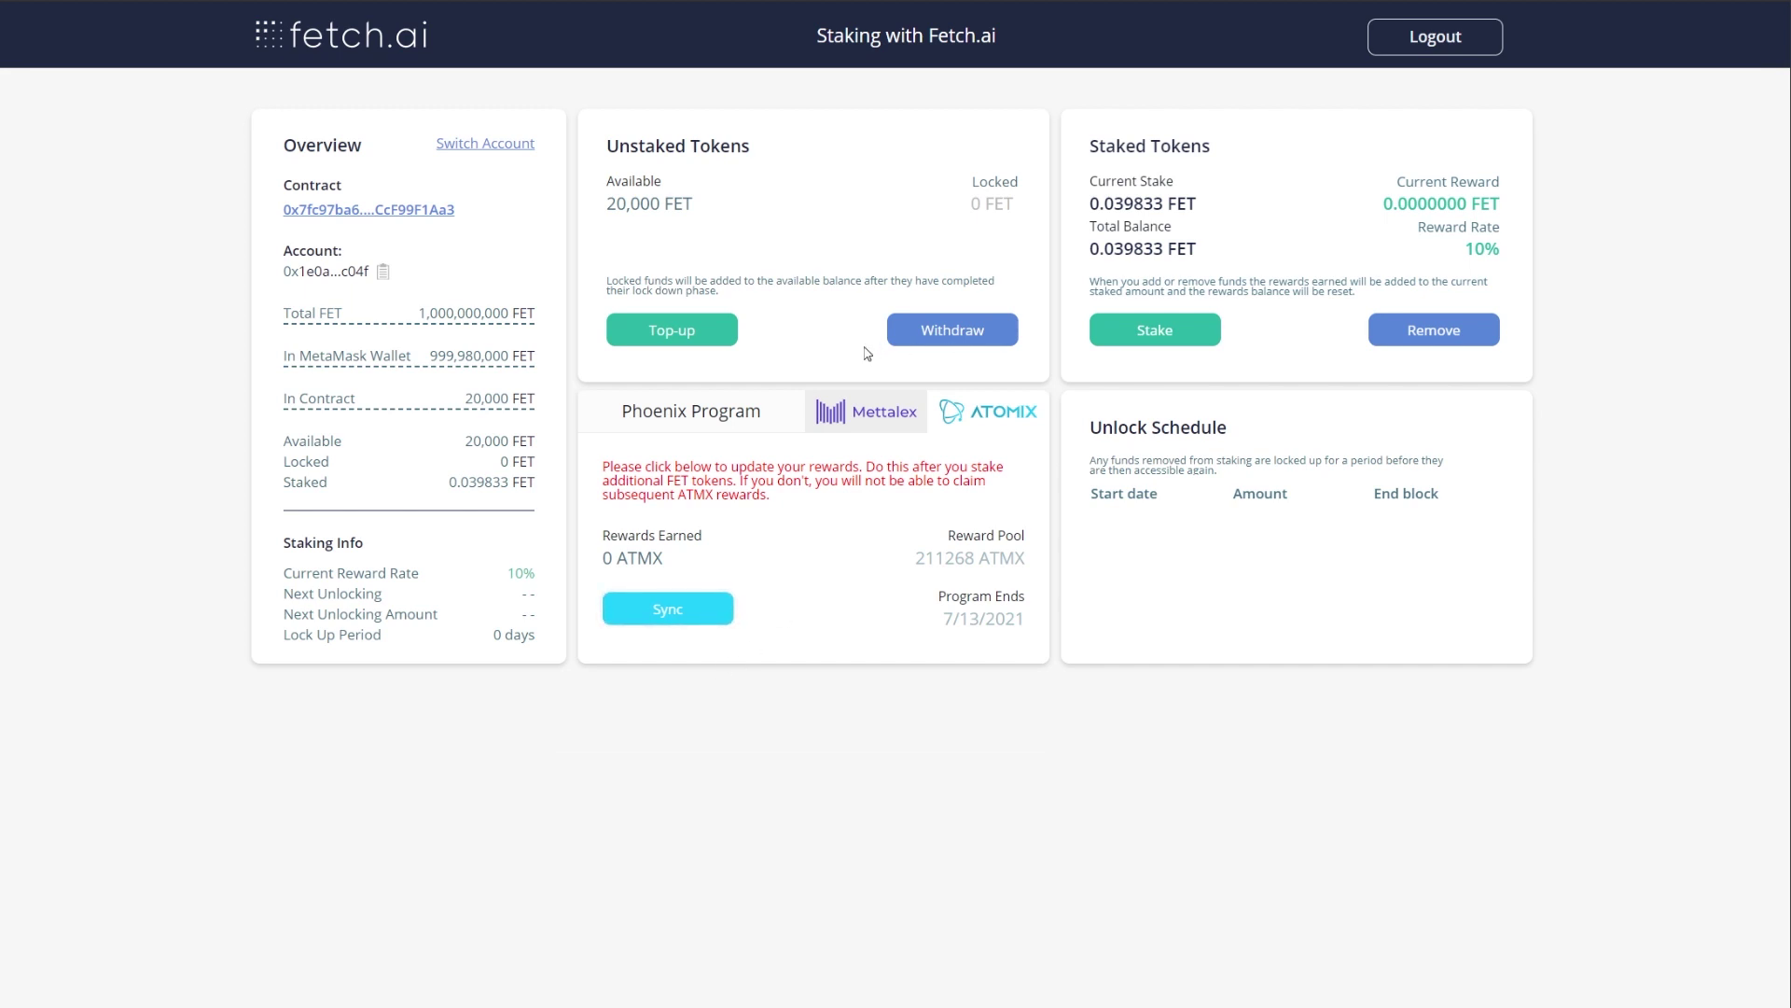
Withdraw 20,000 FET from the staking contract and confirm it in MetaMask
left_click(969, 335)
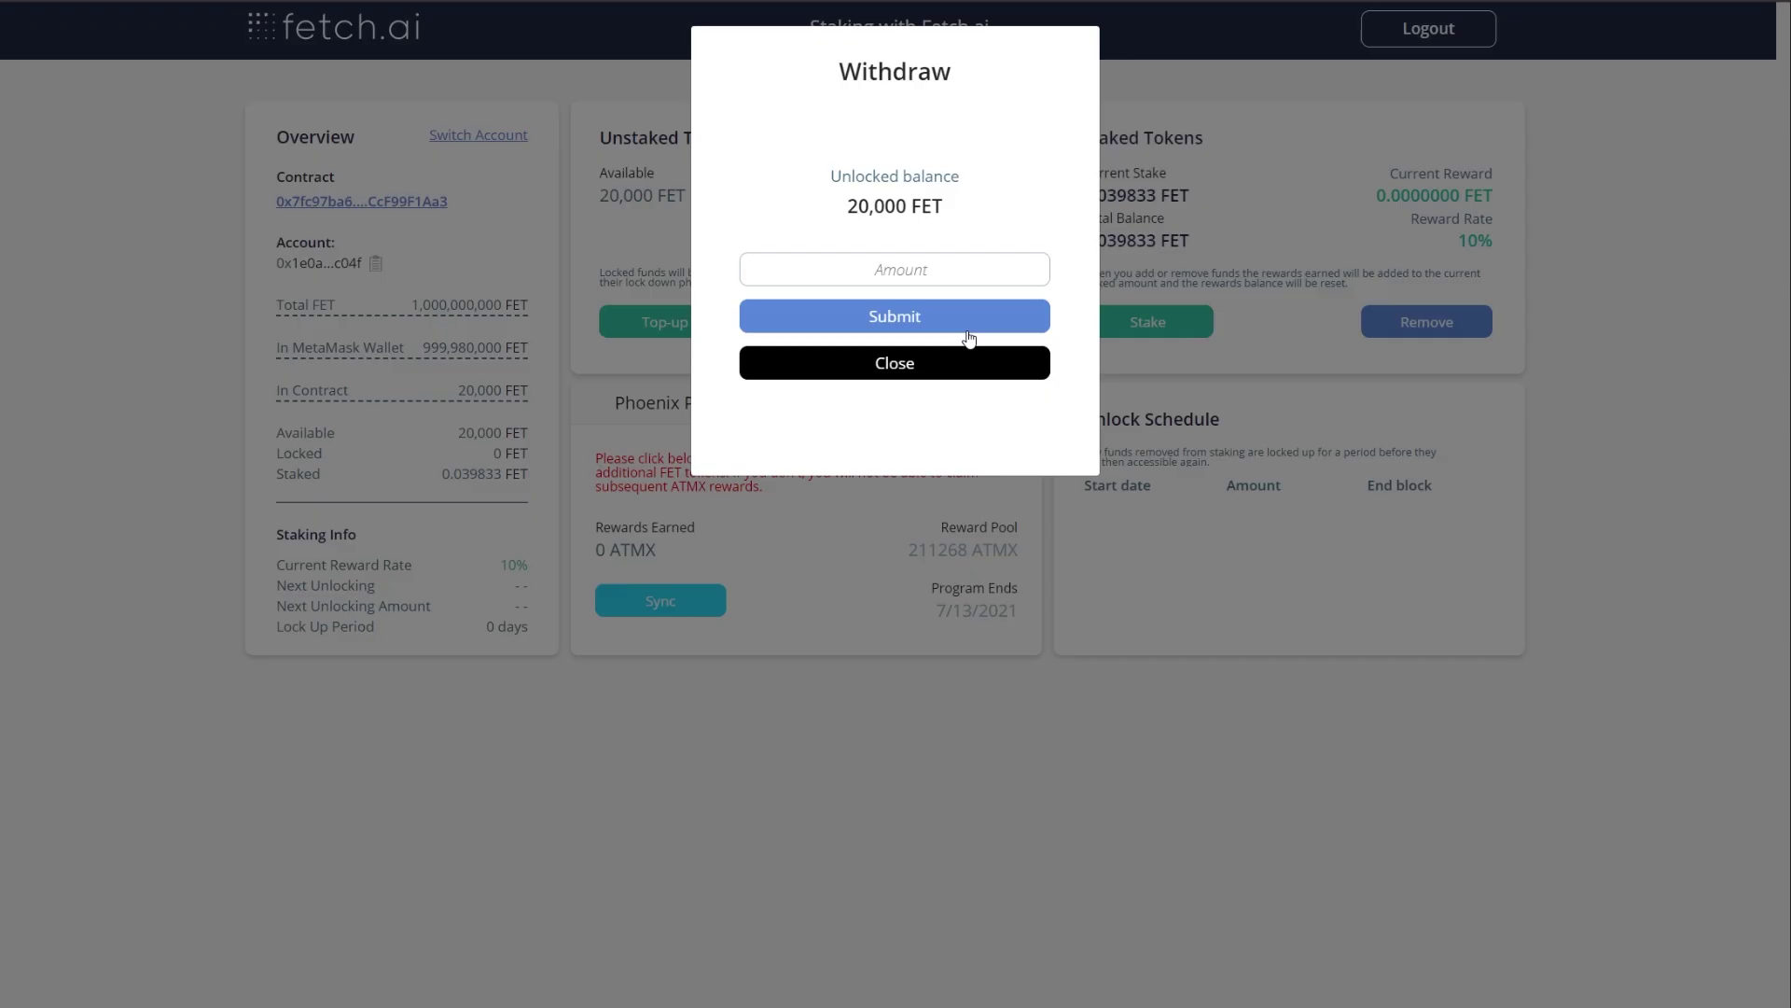
left_click(912, 267)
type("20000")
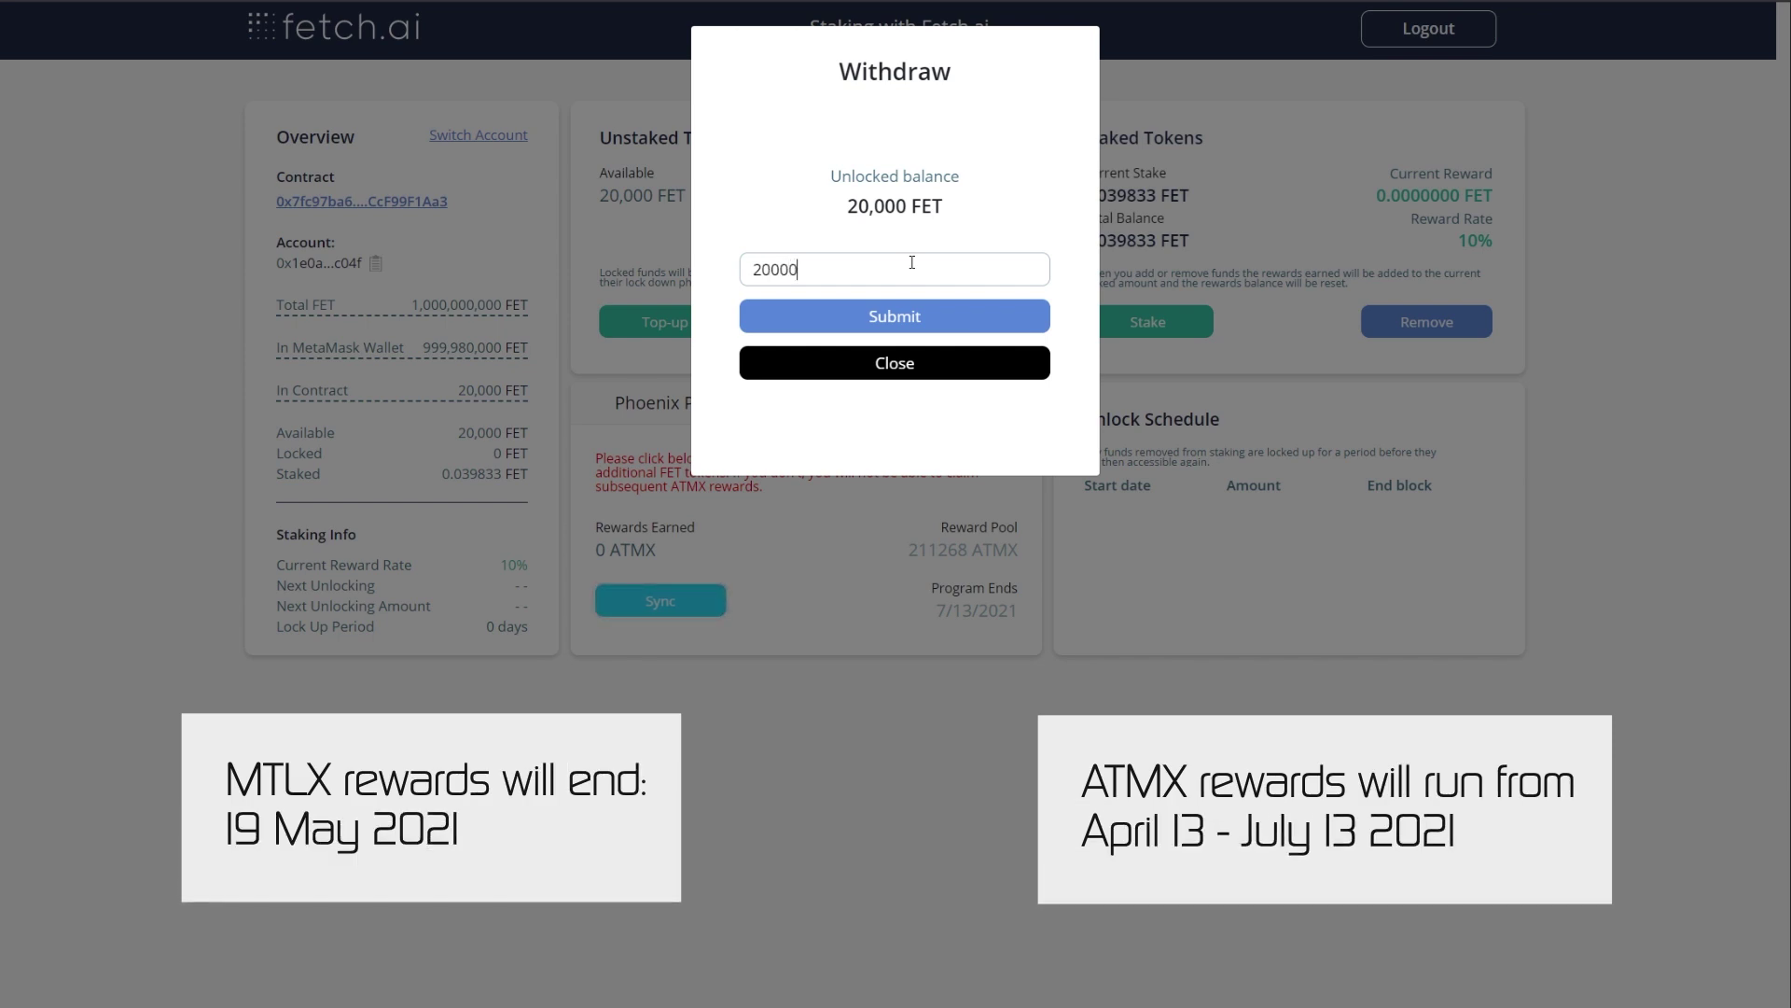
left_click(936, 318)
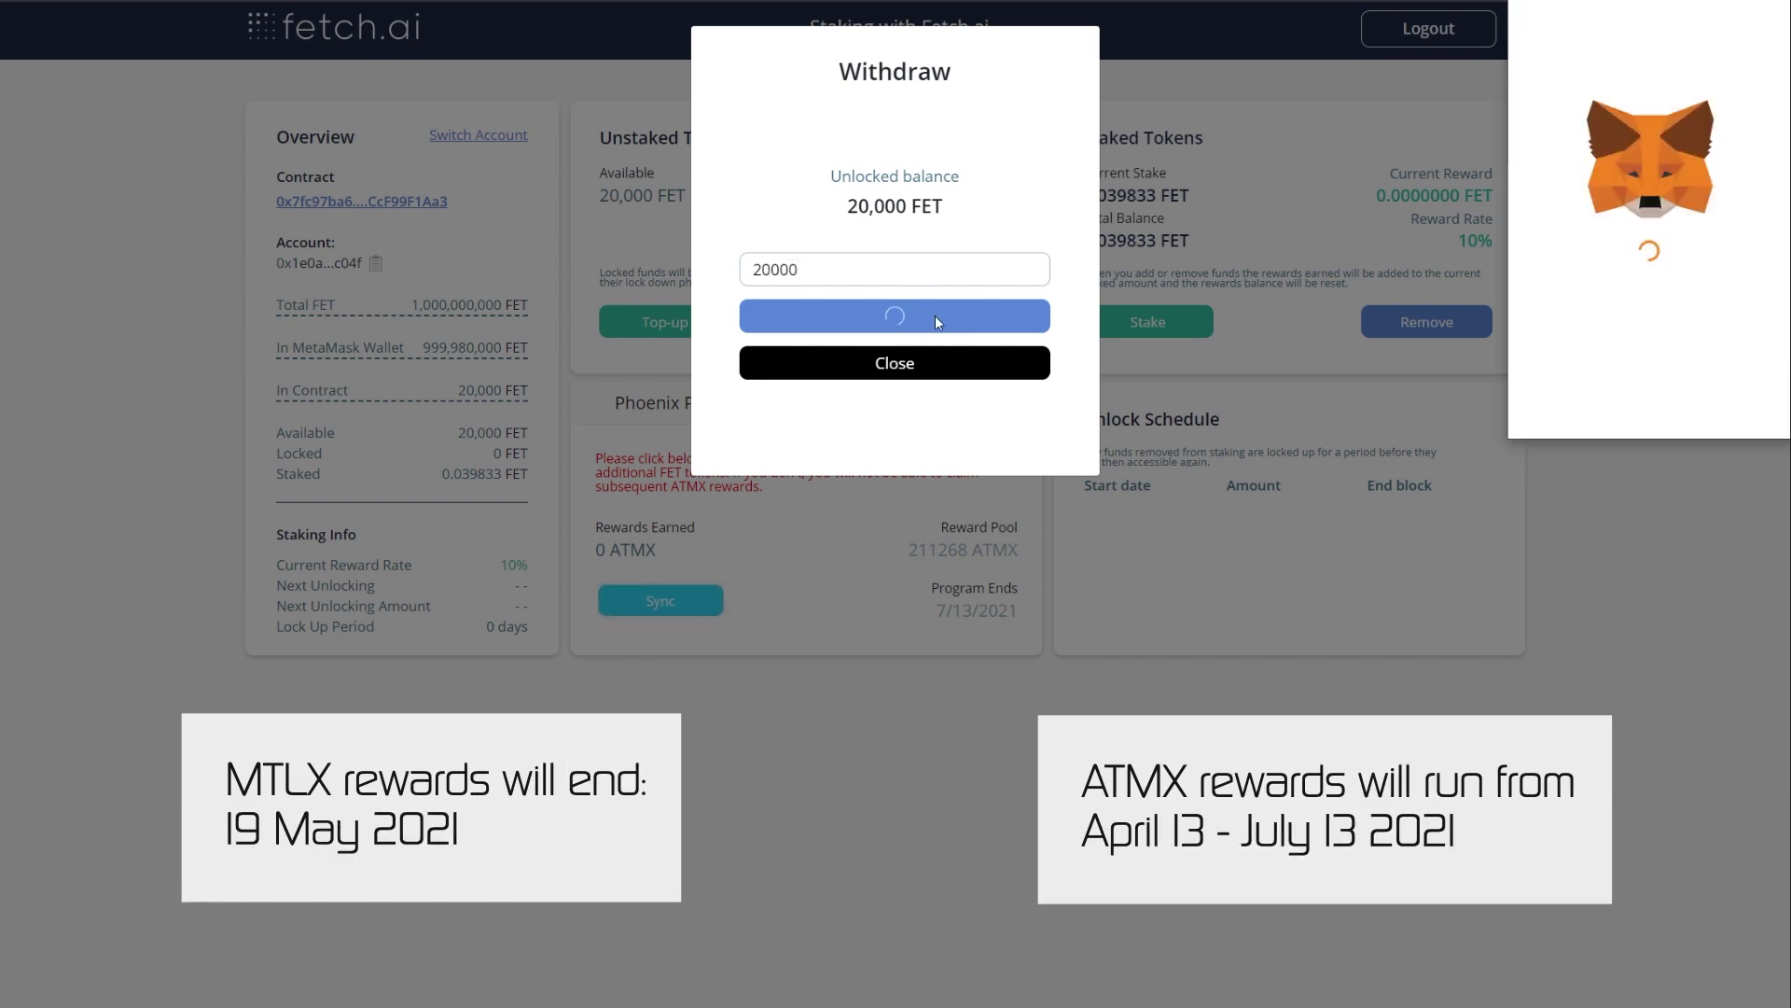
left_click(1710, 413)
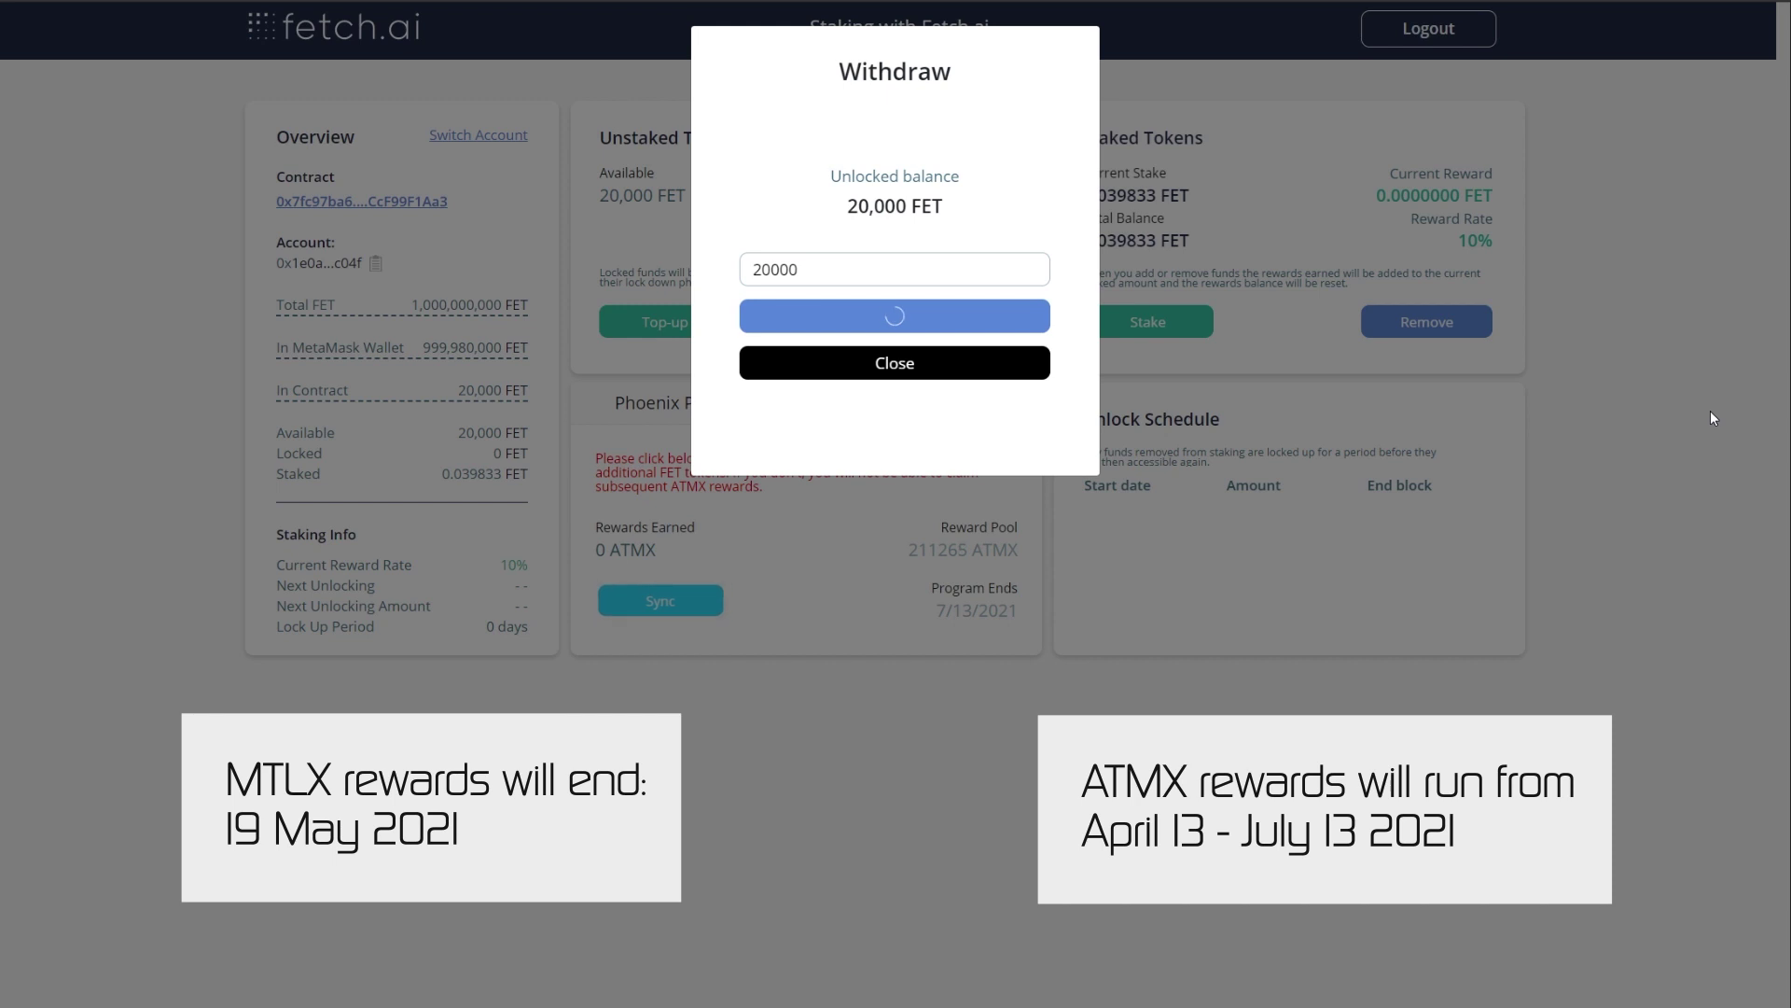